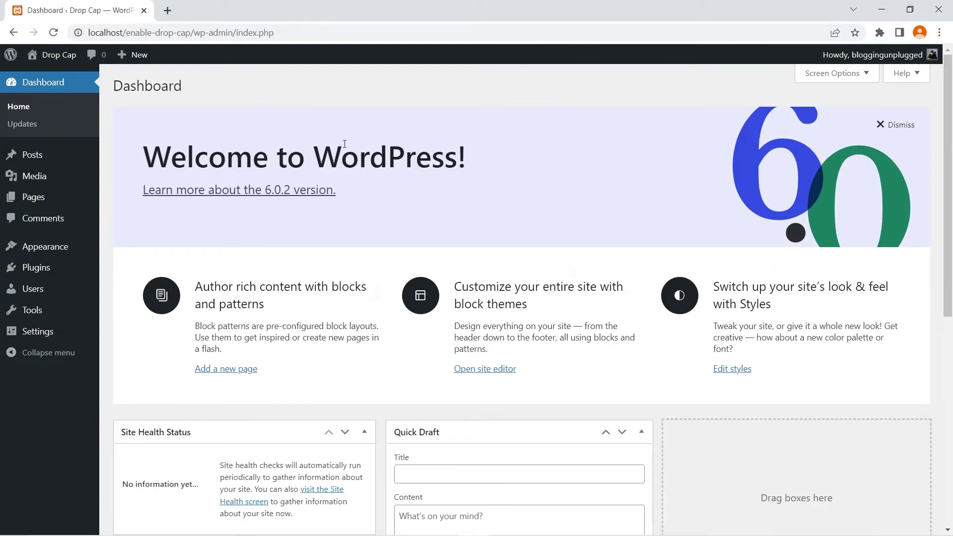
Open a new post in a separate browser tab and write the paragraph "This is for drop cap".
{"action": "mouse_move", "coordinate": [32, 154]}
{"action": "right_click", "coordinate": [134, 177]}
{"action": "left_click", "coordinate": [166, 185]}
{"action": "left_click", "coordinate": [191, 5]}
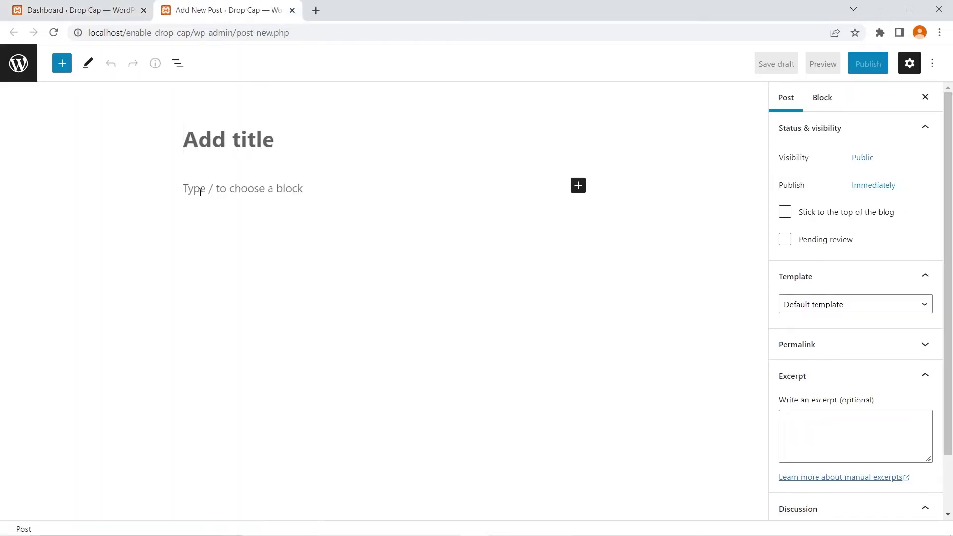
{"action": "left_click", "coordinate": [200, 192]}
{"action": "type", "text": "This is fo"}
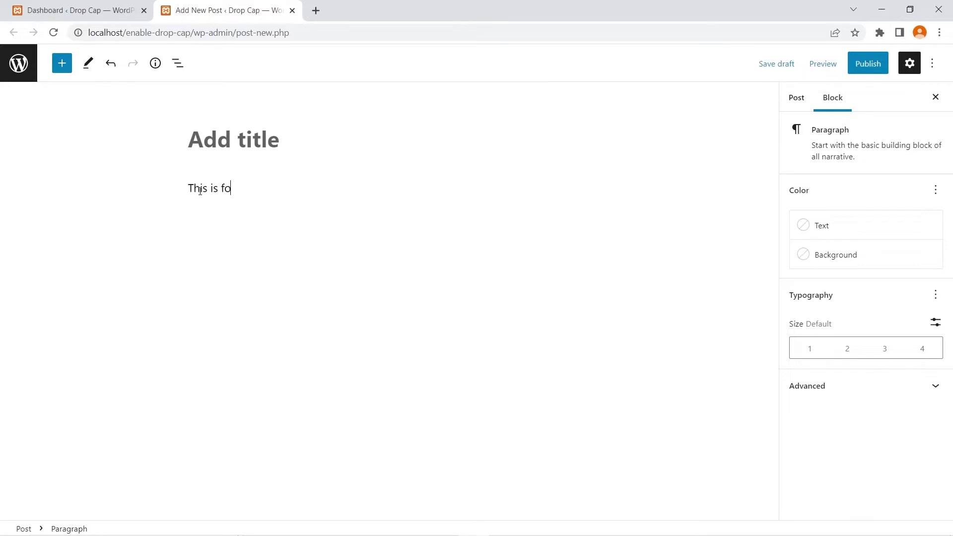
{"action": "type", "text": "r drop cap"}
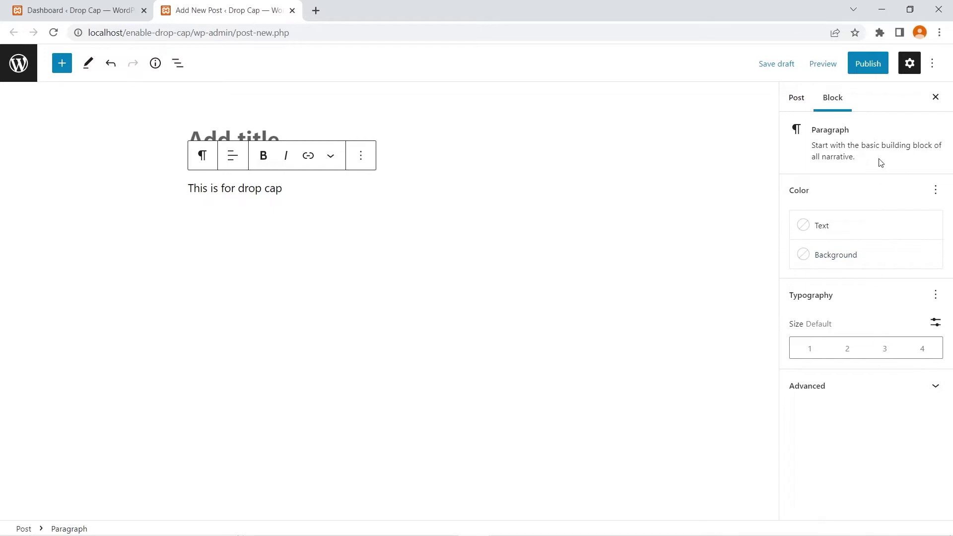
View the paragraph's additional typography options and save the post as a draft.
{"action": "left_click", "coordinate": [936, 296]}
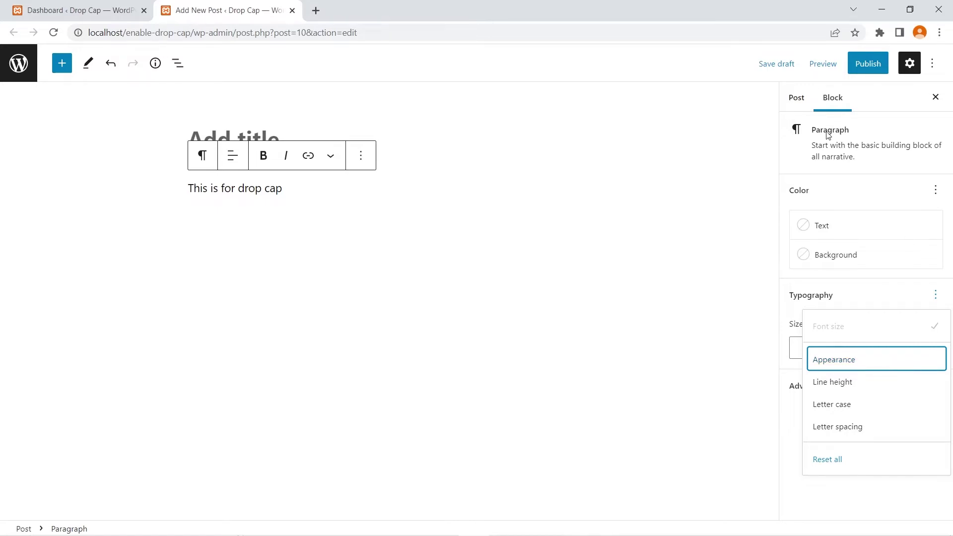
{"action": "left_click", "coordinate": [778, 65]}
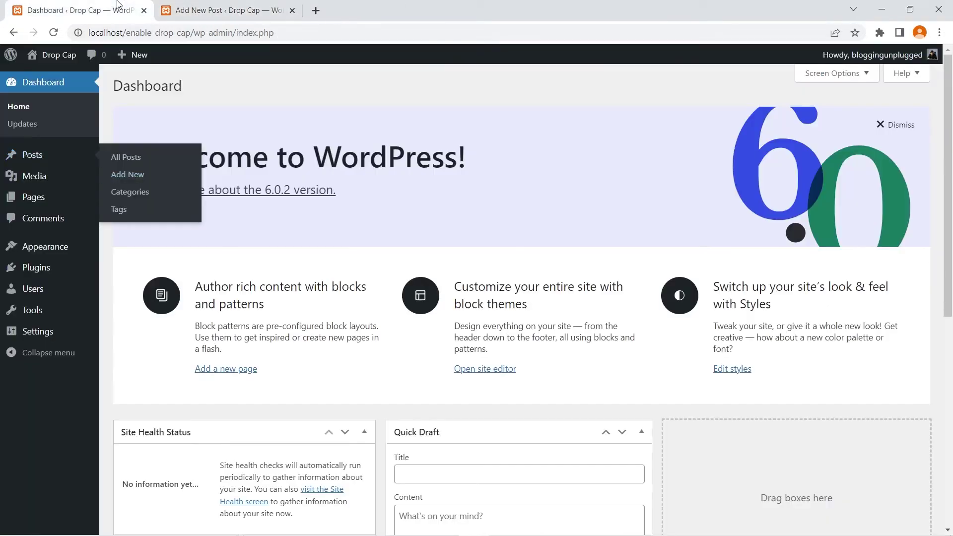
Open the Twenty Twenty-Two theme's theme.json in the Theme File Editor, accepting the direct-edit warning.
{"action": "left_click", "coordinate": [132, 10]}
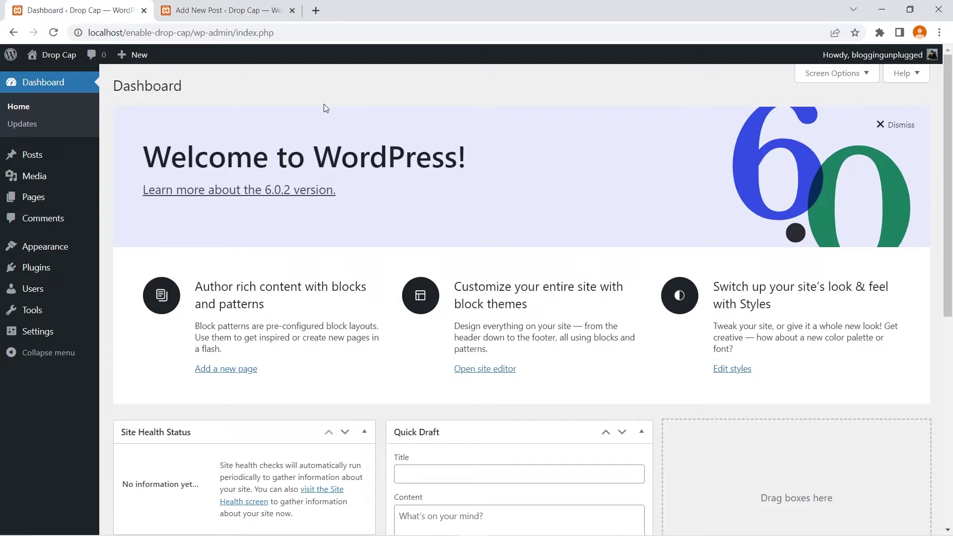
{"action": "mouse_move", "coordinate": [32, 310]}
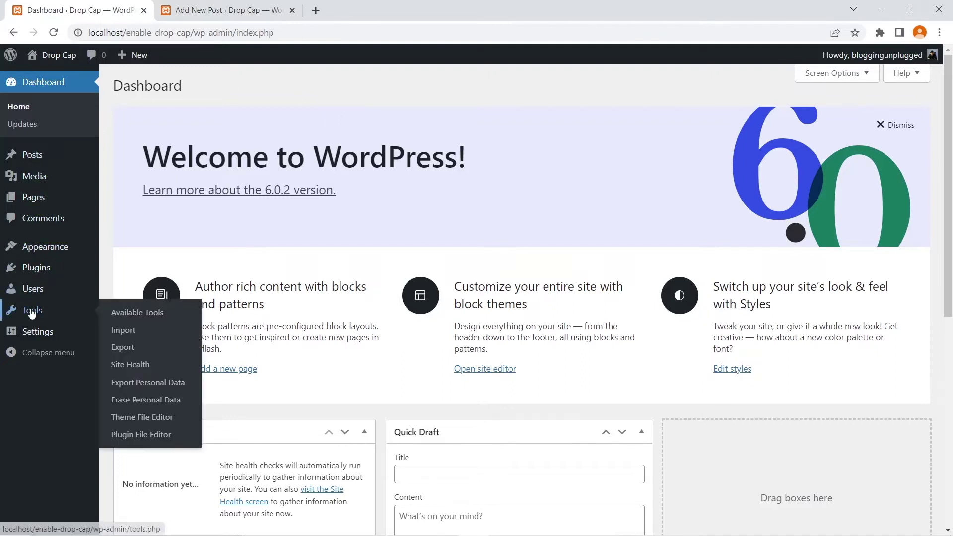
{"action": "left_click", "coordinate": [155, 420]}
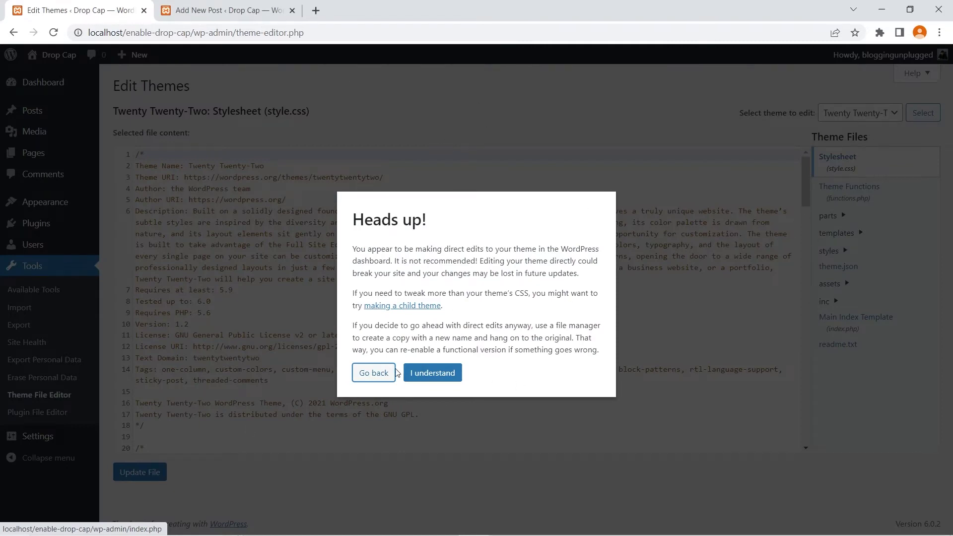
{"action": "left_click", "coordinate": [421, 381]}
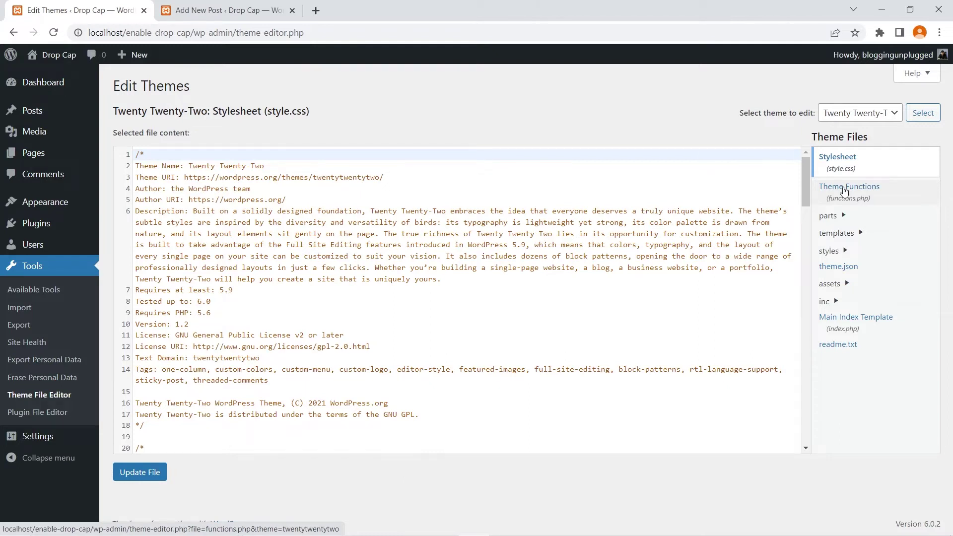
{"action": "left_click", "coordinate": [849, 272]}
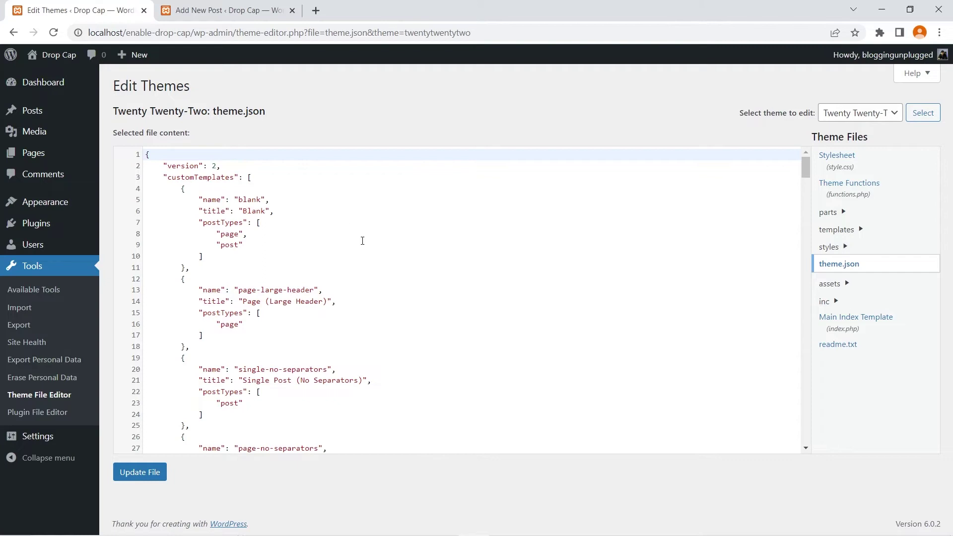
Search theme.json for "dropcap".
{"action": "left_click", "coordinate": [228, 155]}
{"action": "key", "text": "ctrl+f"}
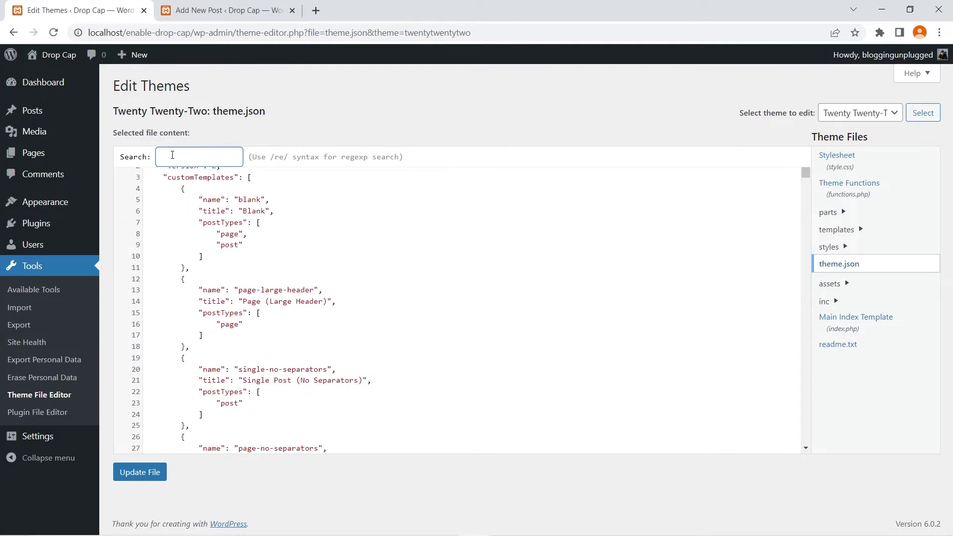
{"action": "type", "text": "dropcap"}
{"action": "key", "text": "Return"}
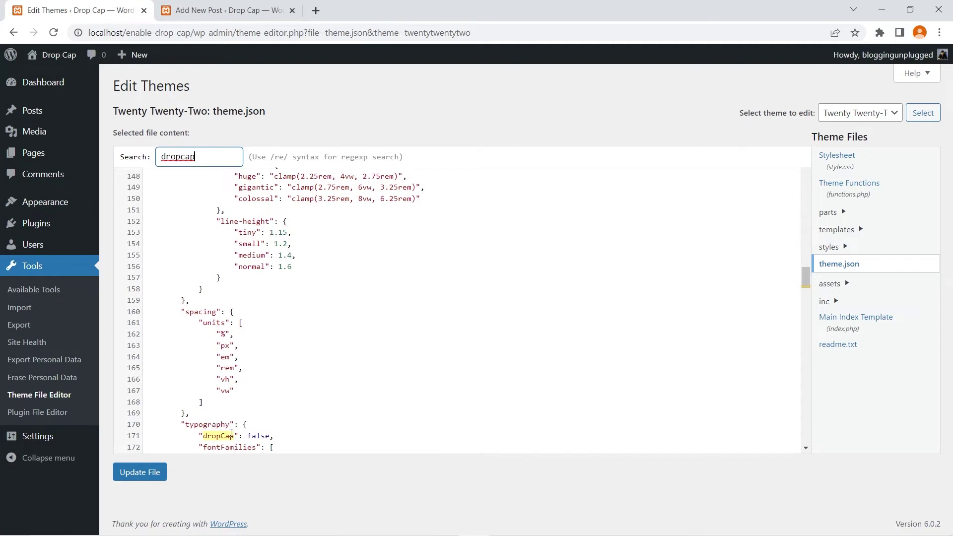
{"action": "scroll", "coordinate": [321, 407], "scroll_direction": "down", "scroll_amount": 3}
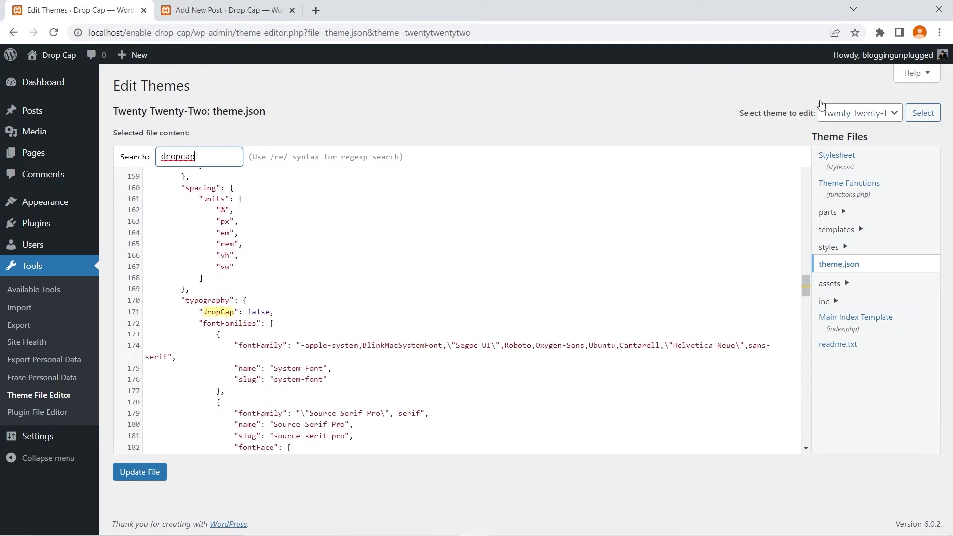
Enlarge the browser page to 175% and examine the dropCap setting in the typography section of theme.json.
{"action": "left_click", "coordinate": [939, 32]}
{"action": "left_click", "coordinate": [906, 147]}
{"action": "left_click", "coordinate": [907, 148]}
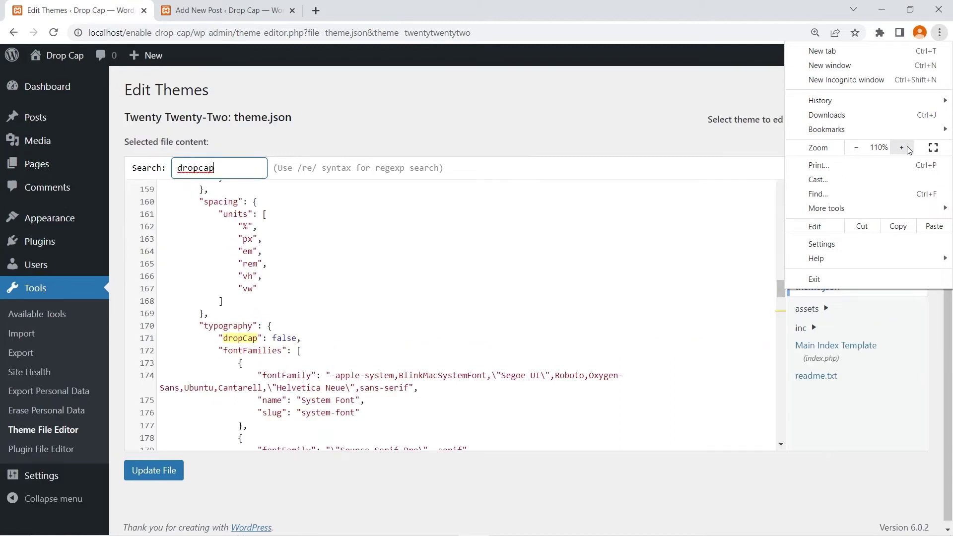
{"action": "left_click", "coordinate": [907, 147]}
{"action": "left_click", "coordinate": [660, 323]}
{"action": "scroll", "coordinate": [647, 324], "scroll_direction": "down", "scroll_amount": 3}
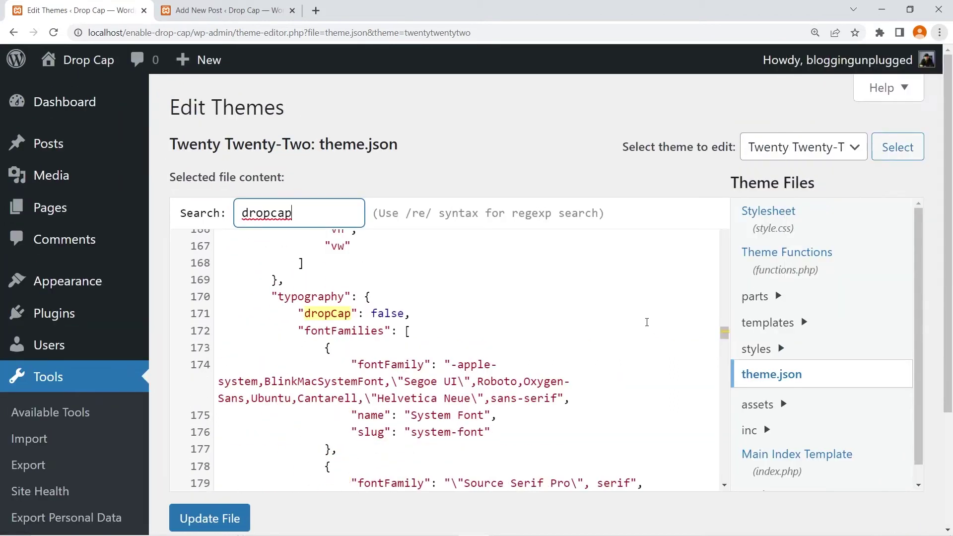
{"action": "scroll", "coordinate": [66, 422], "scroll_direction": "down", "scroll_amount": 3}
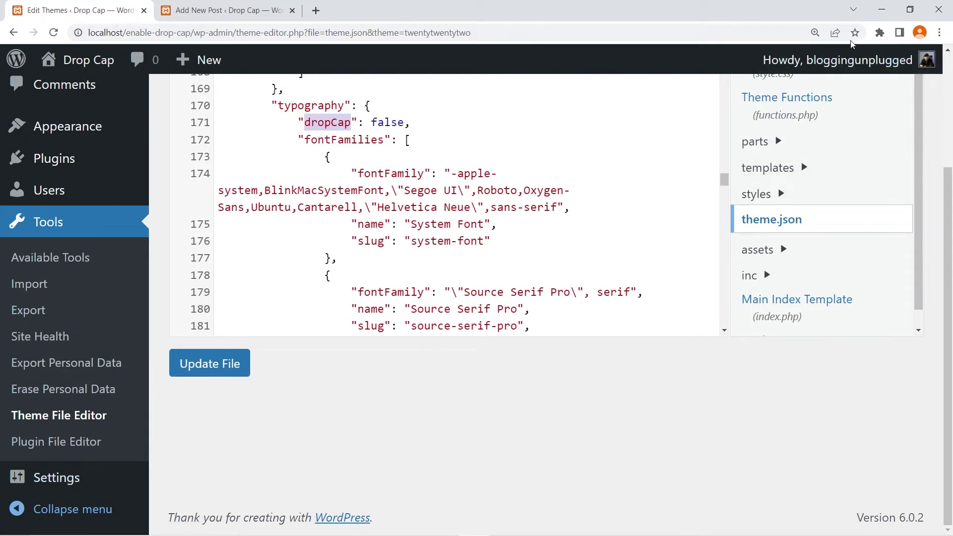
{"action": "left_click", "coordinate": [816, 33]}
{"action": "left_click", "coordinate": [800, 54]}
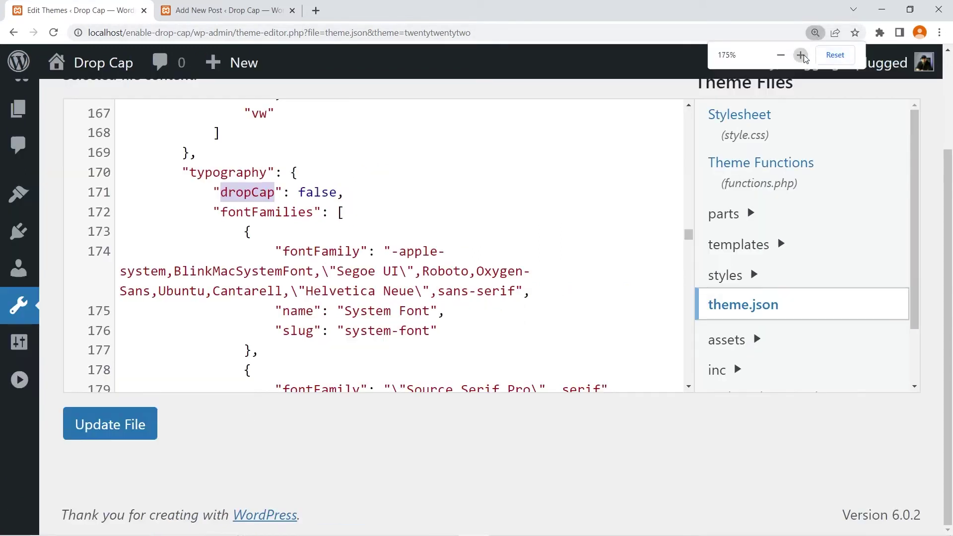
{"action": "scroll", "coordinate": [329, 258], "scroll_direction": "up", "scroll_amount": 2}
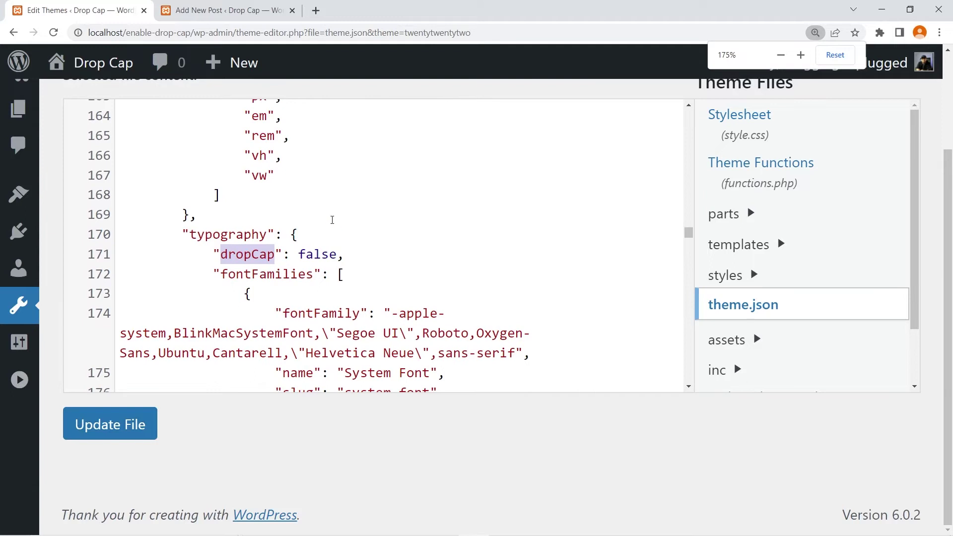
{"action": "left_click", "coordinate": [639, 91]}
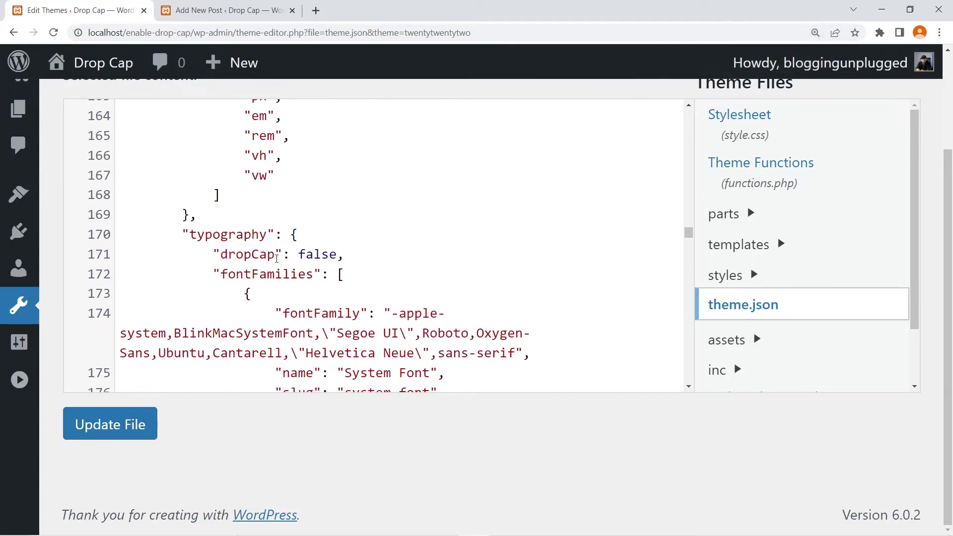
{"action": "double_click", "coordinate": [277, 258]}
{"action": "scroll", "coordinate": [337, 267], "scroll_direction": "up", "scroll_amount": 2}
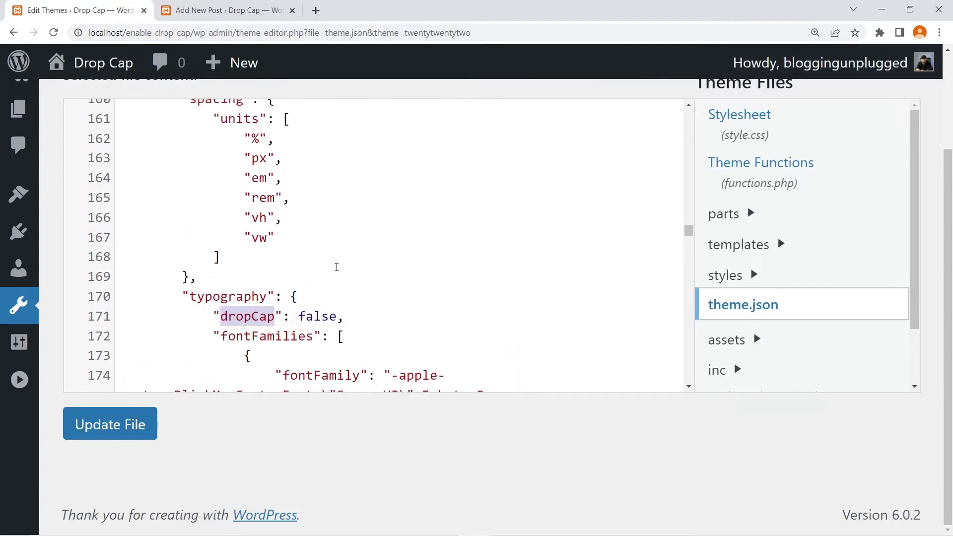
{"action": "scroll", "coordinate": [296, 276], "scroll_direction": "down", "scroll_amount": 2}
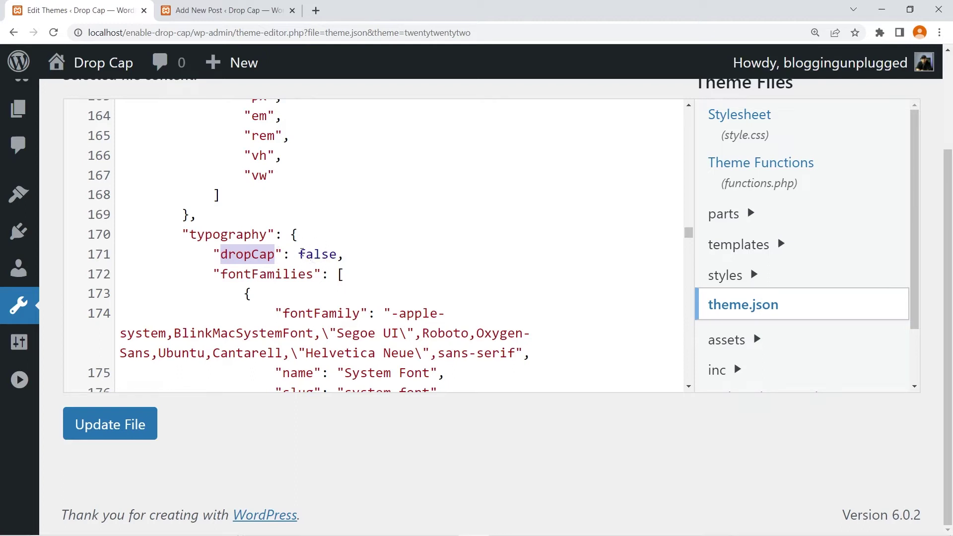
Set dropCap to true in the typography section of theme.json and update the file.
{"action": "left_click_drag", "start_coordinate": [300, 253], "coordinate": [336, 252]}
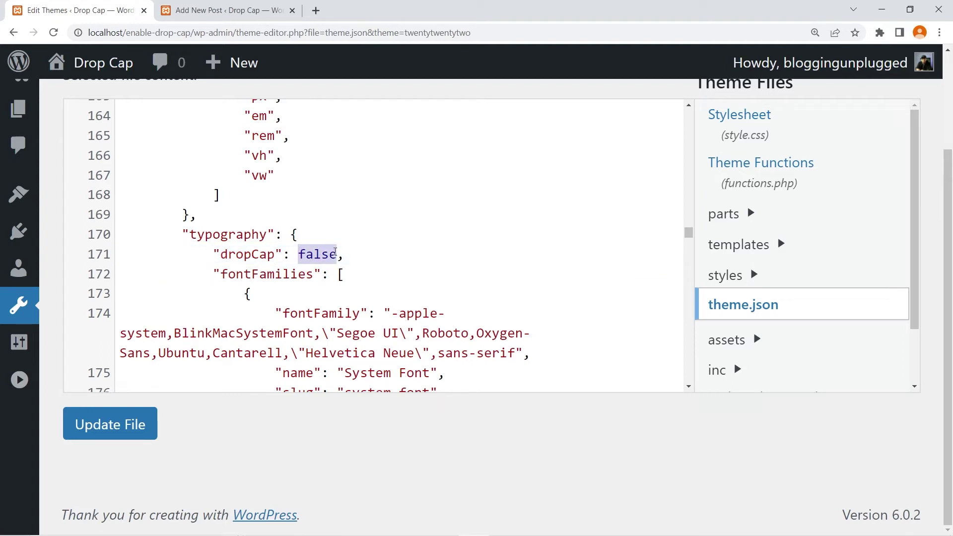
{"action": "type", "text": "true"}
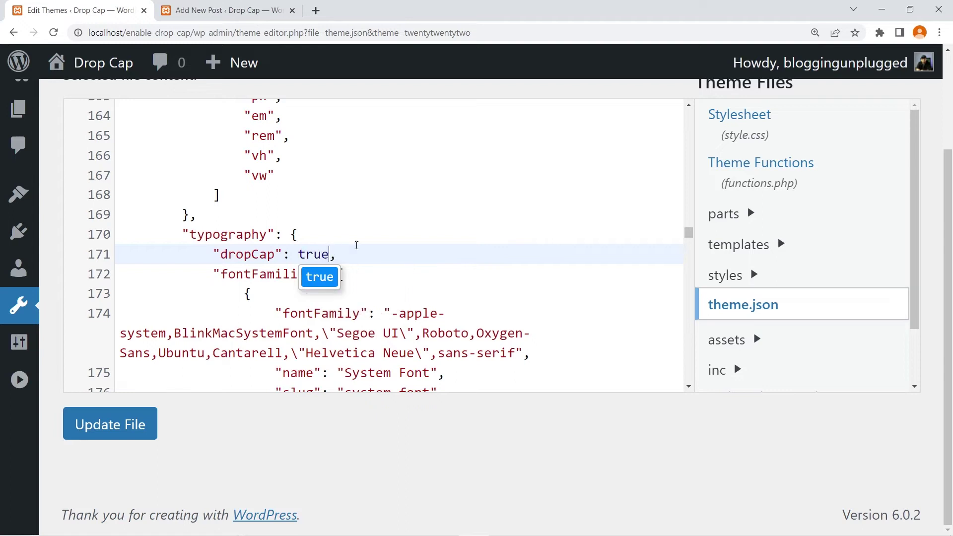
{"action": "triple_click", "coordinate": [358, 244]}
{"action": "triple_click", "coordinate": [343, 258]}
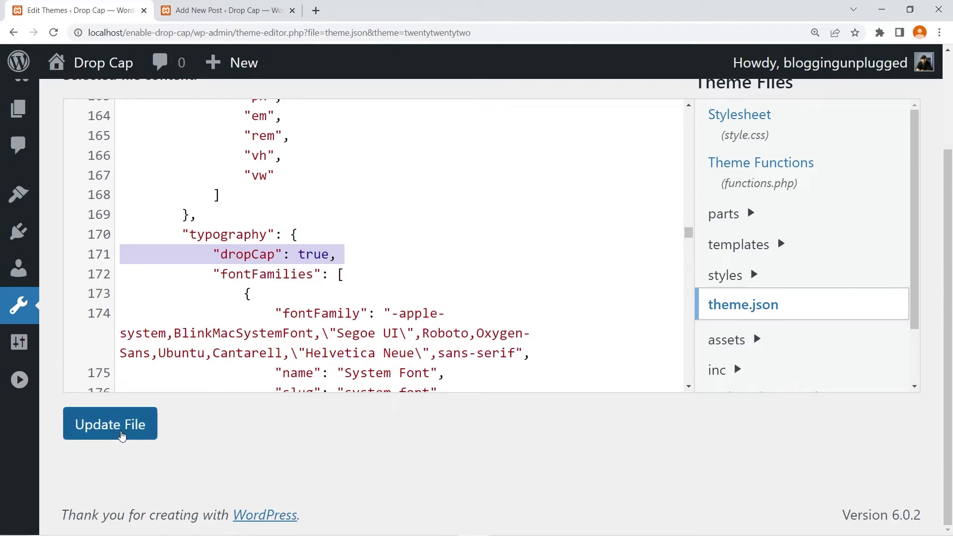
{"action": "left_click", "coordinate": [124, 435]}
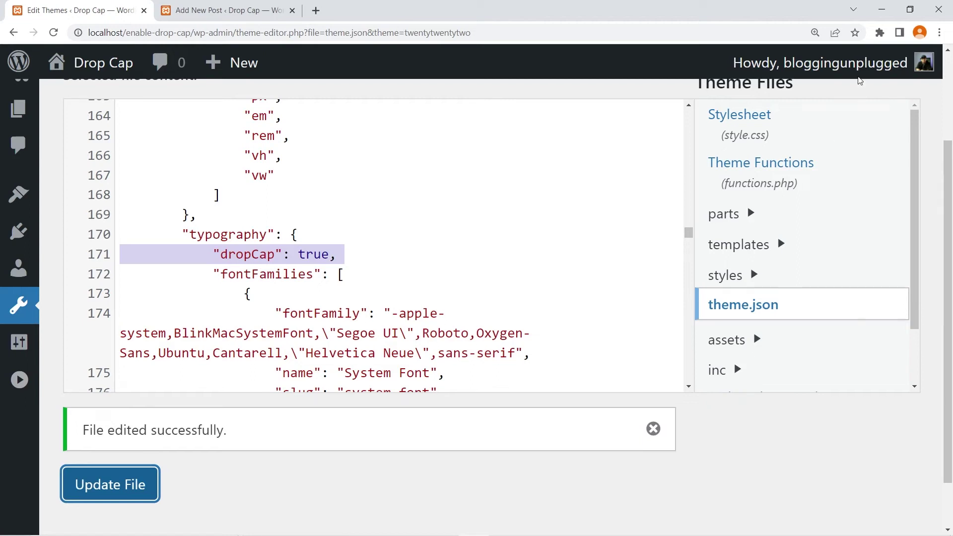
Reset the browser zoom to 100% and reload the draft post in the other tab.
{"action": "left_click", "coordinate": [815, 32]}
{"action": "left_click", "coordinate": [836, 61]}
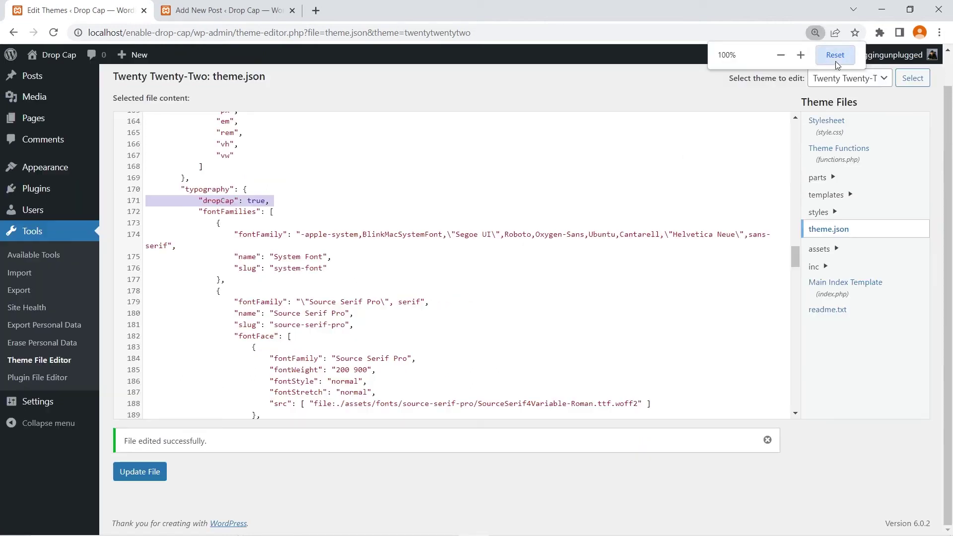
{"action": "left_click", "coordinate": [272, 5]}
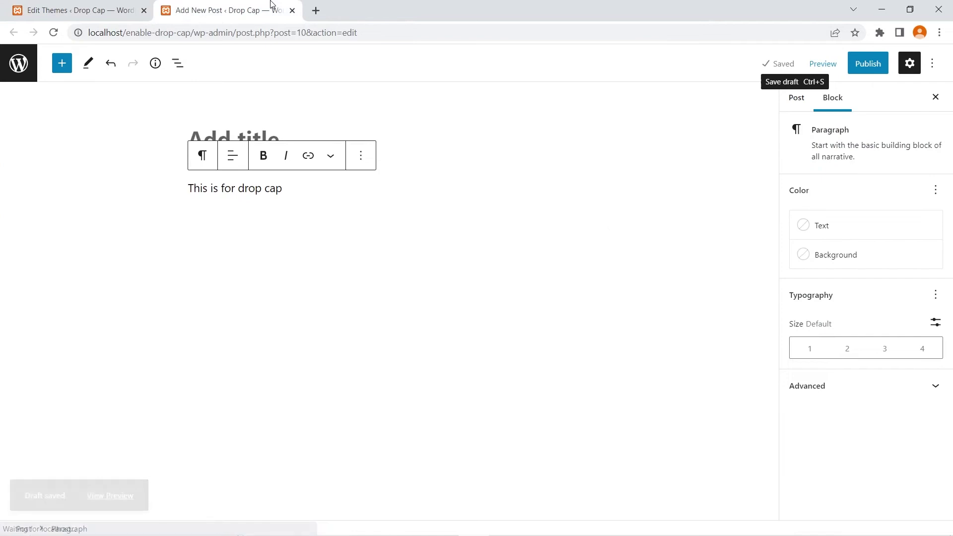
{"action": "left_click", "coordinate": [54, 34]}
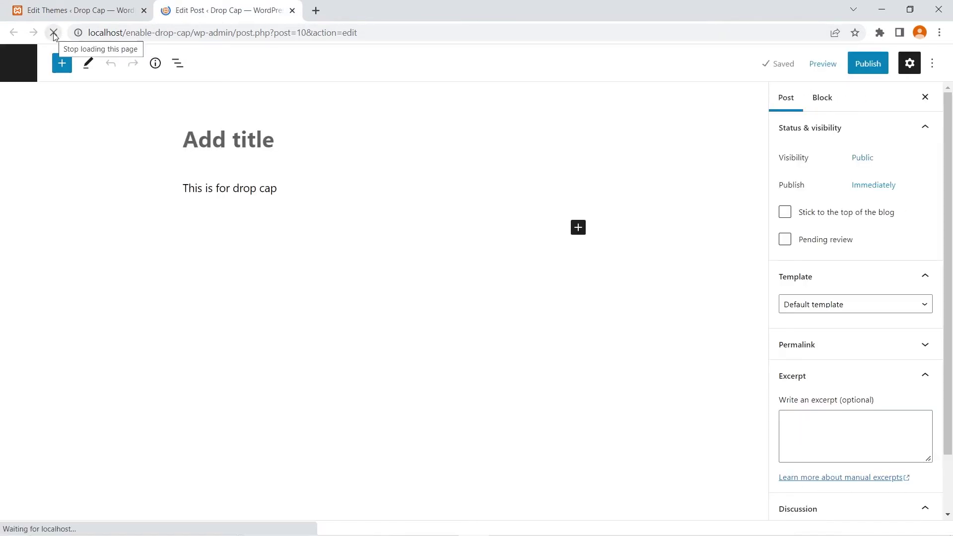
Add the Drop cap control to the "This is for drop cap" paragraph's typography settings and turn it on.
{"action": "left_click", "coordinate": [274, 189]}
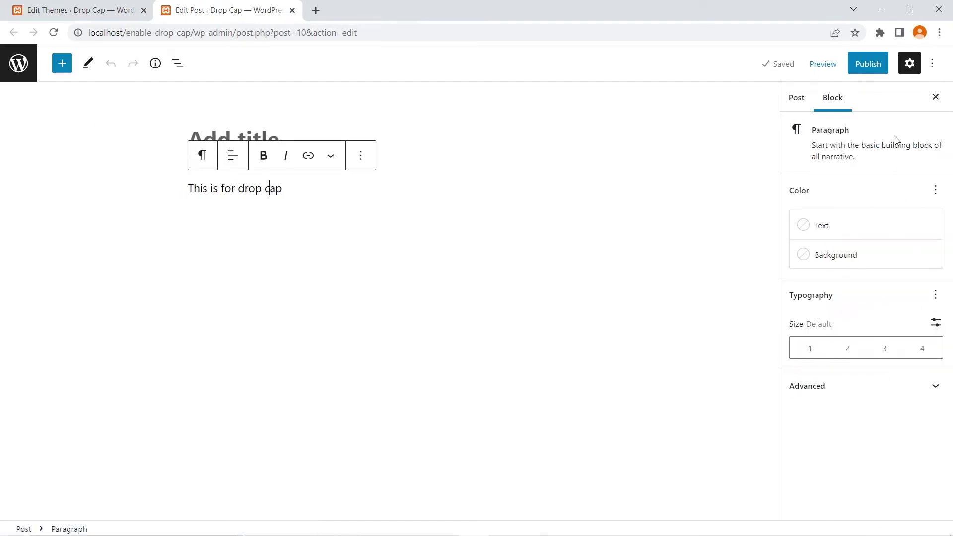
{"action": "left_click", "coordinate": [936, 296]}
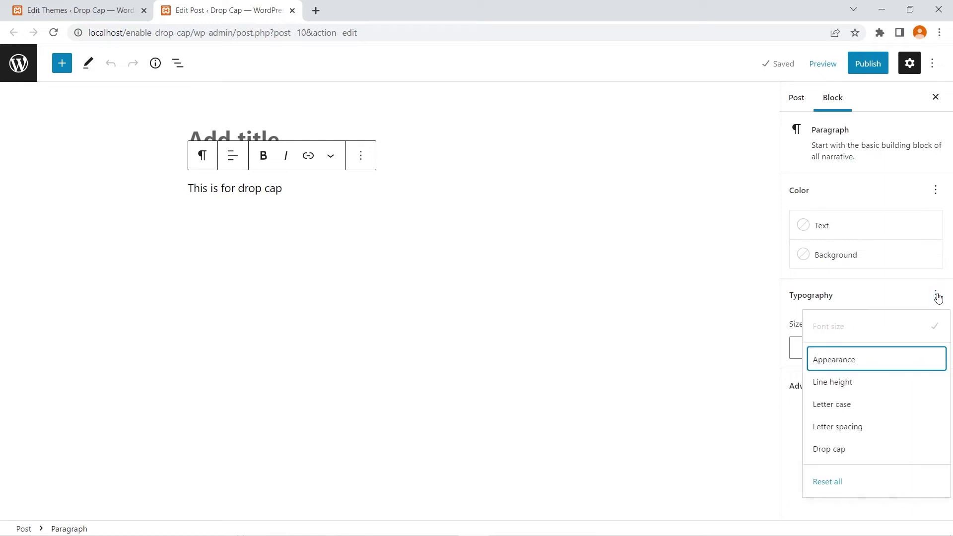
{"action": "left_click", "coordinate": [851, 453]}
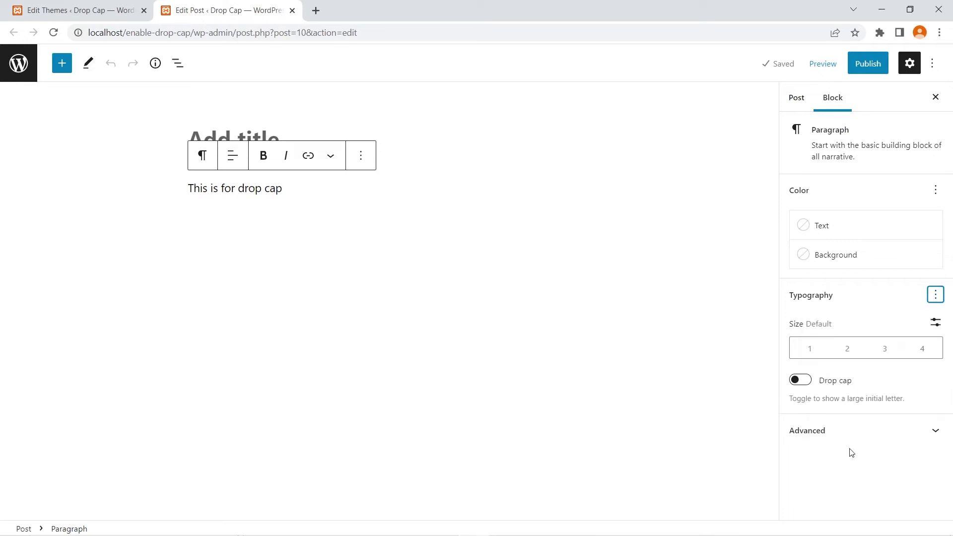
{"action": "left_click", "coordinate": [805, 384]}
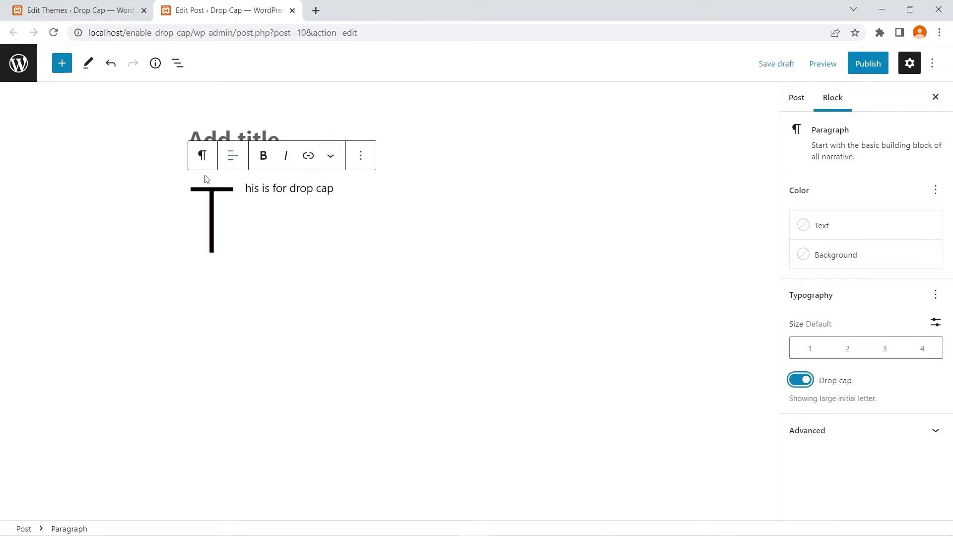
Turn off the paragraph's drop cap and save the draft.
{"action": "left_click", "coordinate": [777, 65]}
{"action": "left_click", "coordinate": [801, 380]}
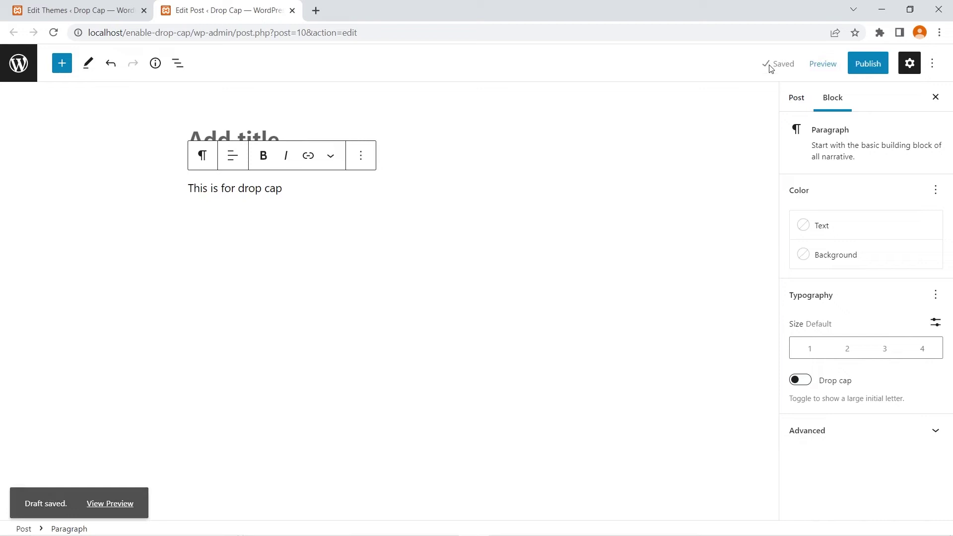
Set dropCap to false in the typography section of theme.json, update the file and return to the dashboard.
{"action": "left_click", "coordinate": [120, 6]}
{"action": "left_click_drag", "start_coordinate": [247, 199], "coordinate": [264, 200]}
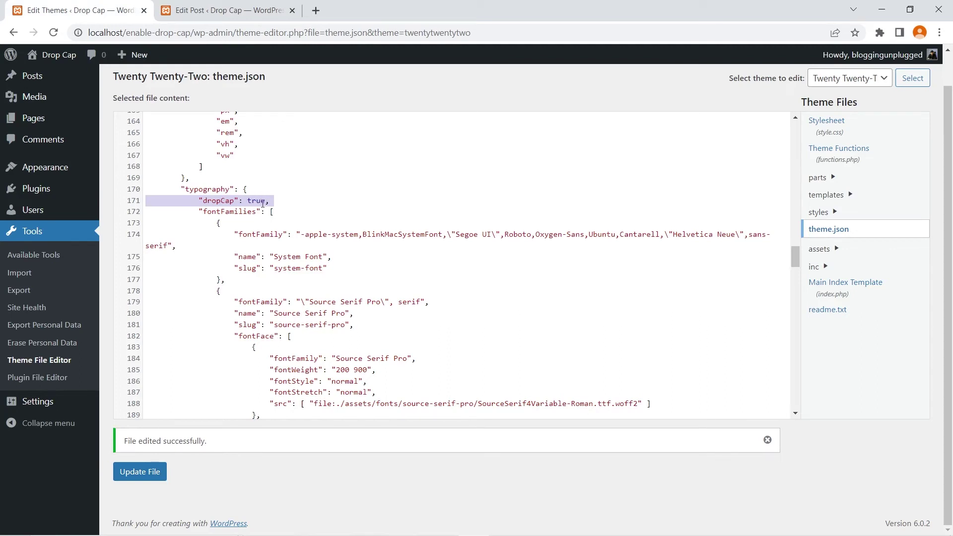
{"action": "left_click", "coordinate": [267, 202]}
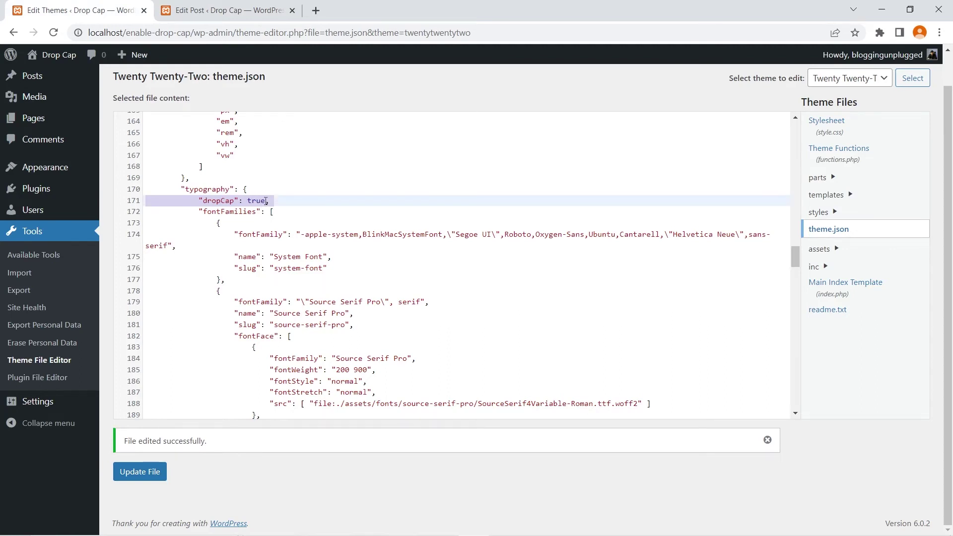
{"action": "key", "text": "BackSpace"}
{"action": "key", "text": "BackSpace"}
{"action": "key", "text": "BackSpace"}
{"action": "key", "text": "BackSpace"}
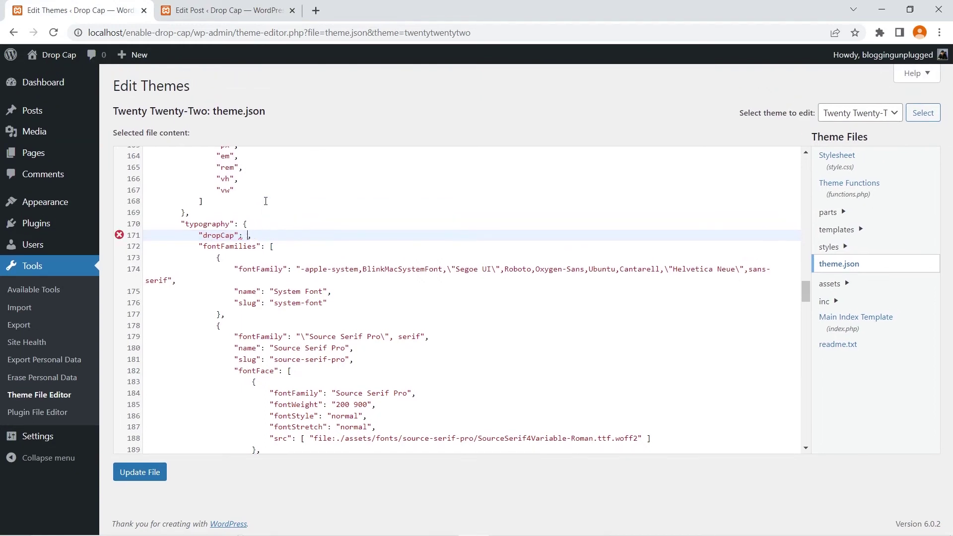
{"action": "type", "text": "false"}
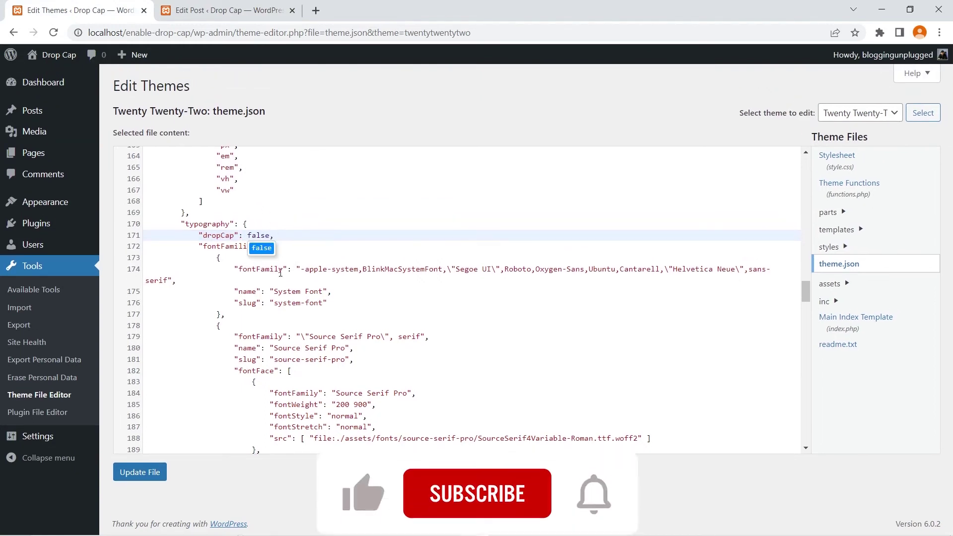
{"action": "left_click", "coordinate": [140, 472]}
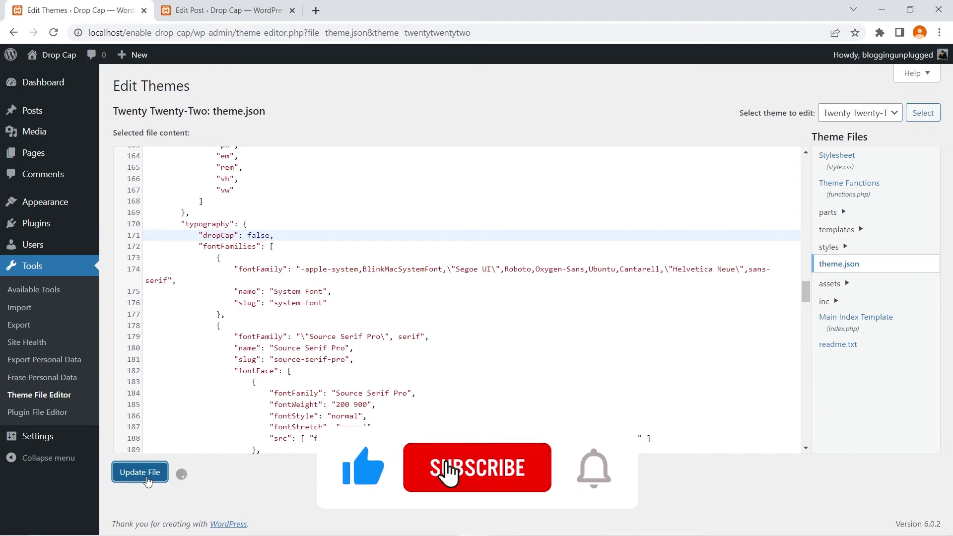
{"action": "left_click", "coordinate": [44, 83]}
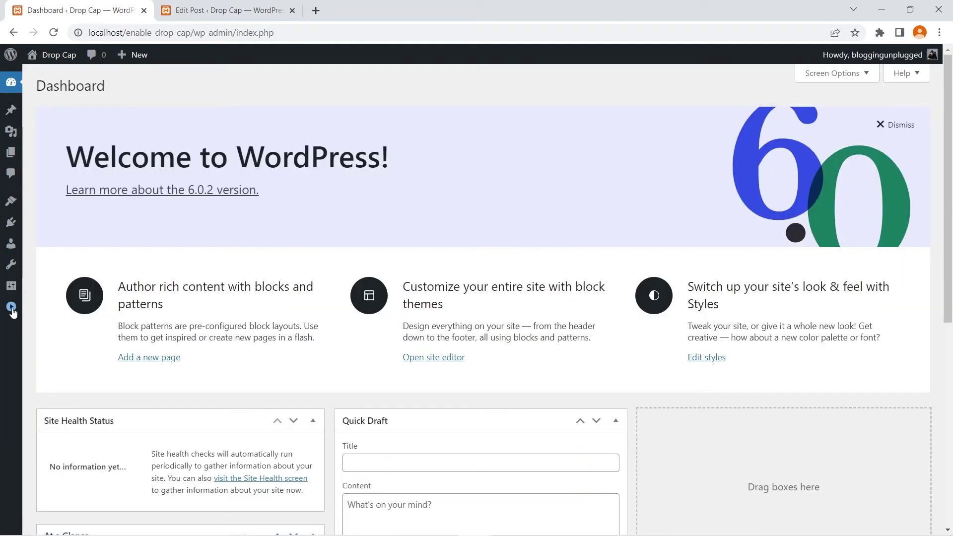
Reload the draft post and check the "This is for drop cap" paragraph's typography options for the drop cap control.
{"action": "left_click", "coordinate": [223, 11]}
{"action": "left_click", "coordinate": [53, 32]}
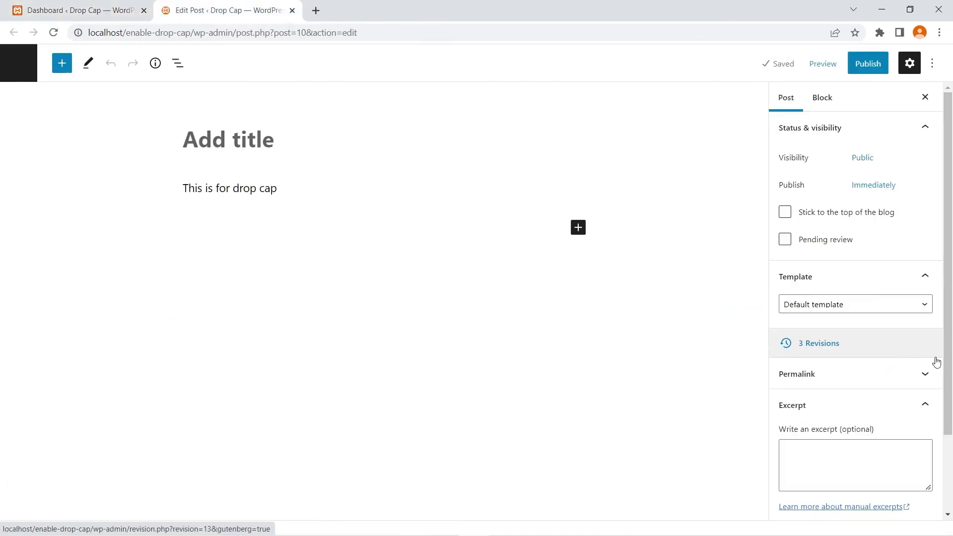
{"action": "scroll", "coordinate": [946, 392], "scroll_direction": "down", "scroll_amount": 2}
{"action": "left_click", "coordinate": [264, 188]}
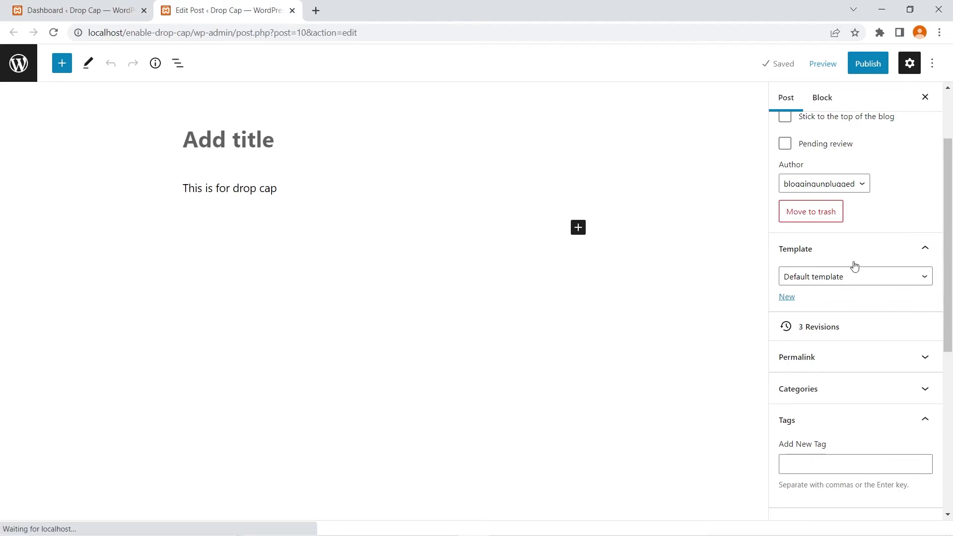
{"action": "left_click", "coordinate": [935, 294]}
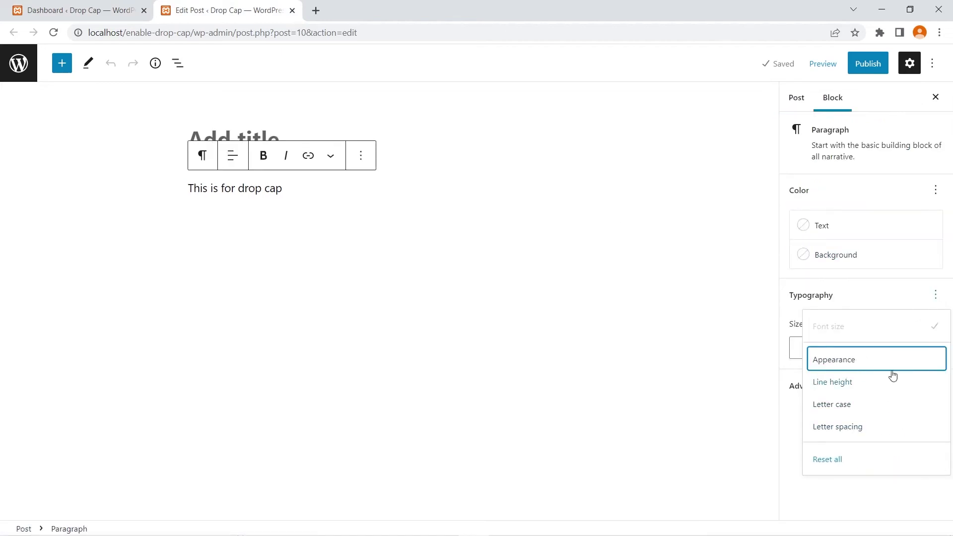
{"action": "left_click", "coordinate": [547, 282]}
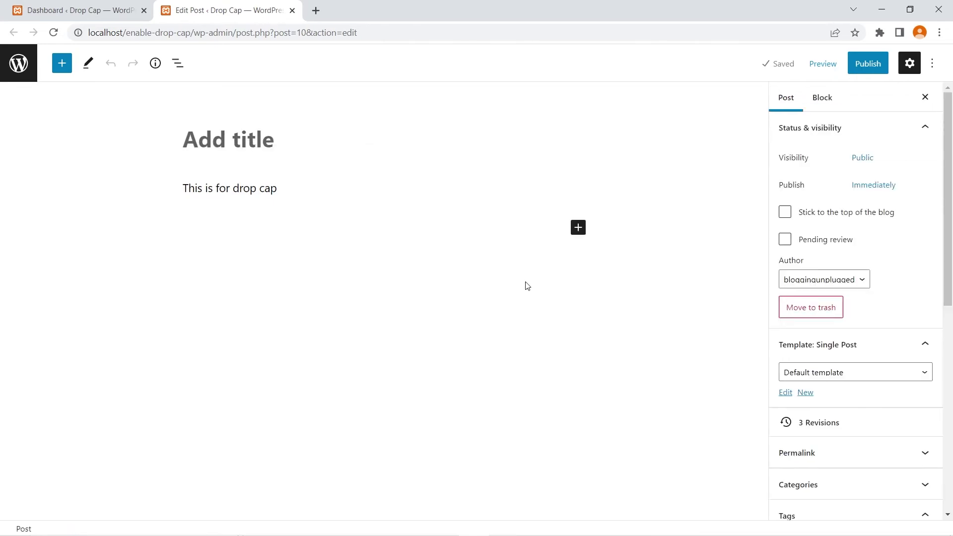
Open the Twenty Twenty-Two theme.json in the Theme File Editor and enlarge the browser zoom.
{"action": "left_click", "coordinate": [29, 4]}
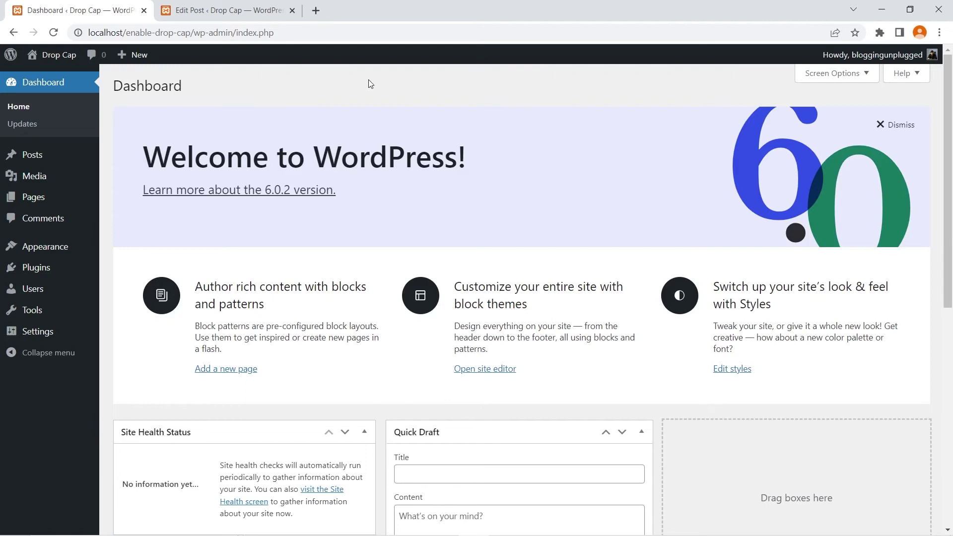
{"action": "mouse_move", "coordinate": [76, 311]}
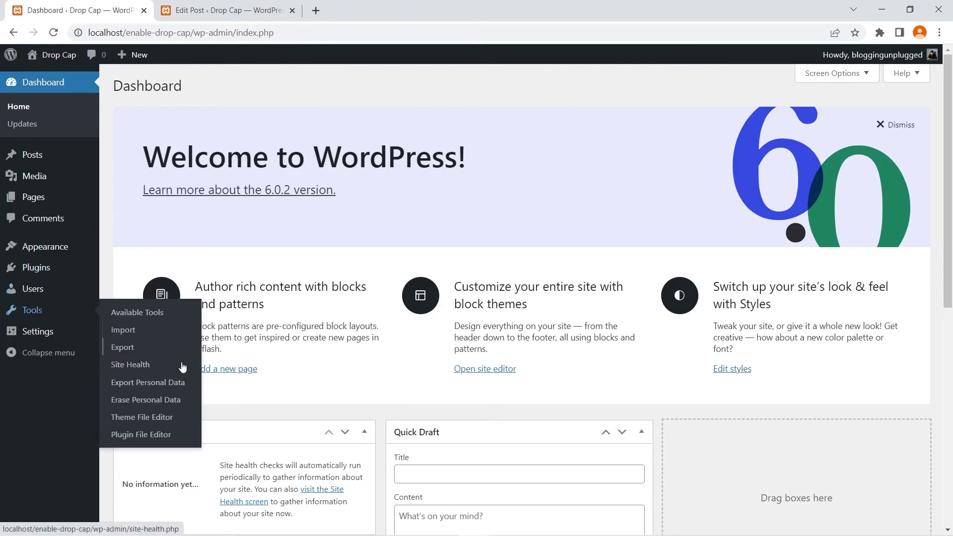
{"action": "left_click", "coordinate": [163, 424]}
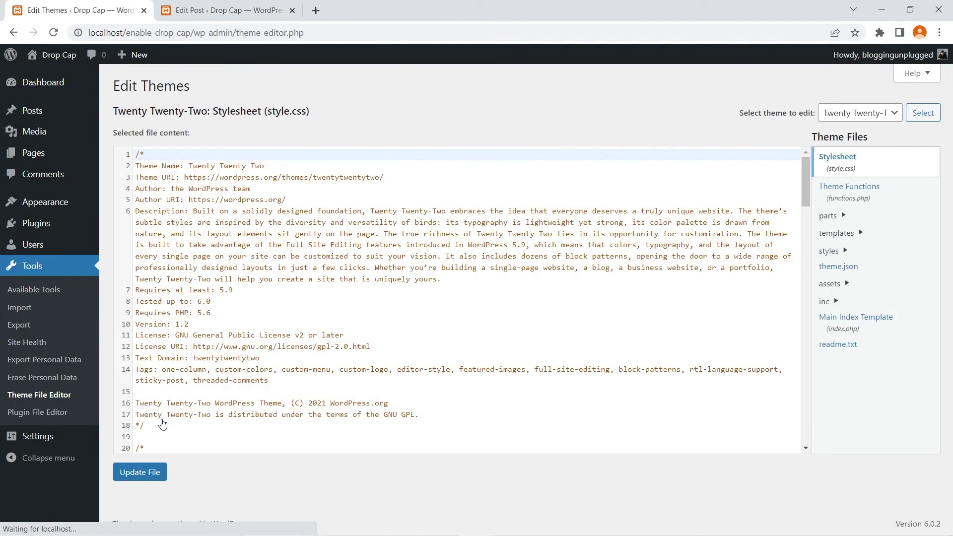
{"action": "left_click", "coordinate": [844, 268]}
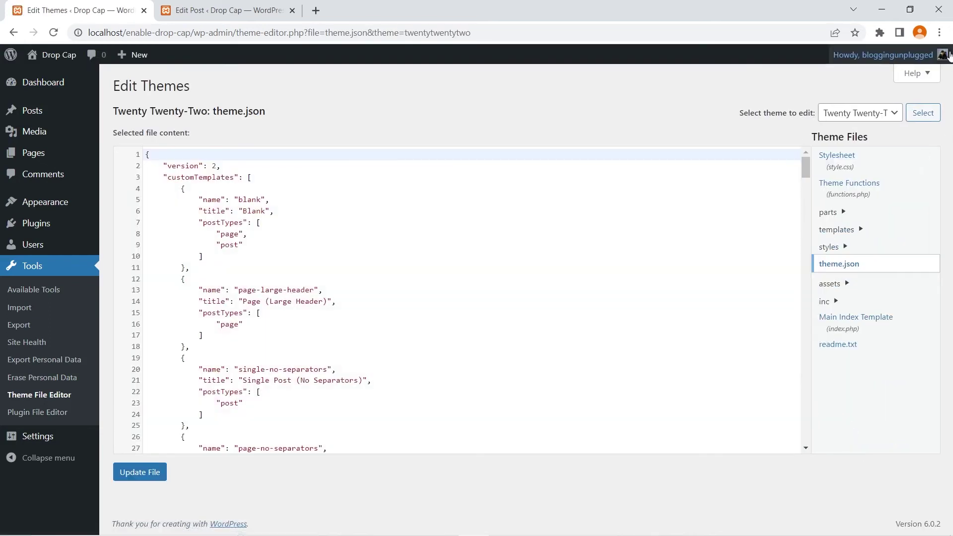
{"action": "left_click", "coordinate": [940, 33]}
{"action": "left_click", "coordinate": [901, 147]}
{"action": "left_click", "coordinate": [901, 148]}
{"action": "left_click", "coordinate": [902, 148]}
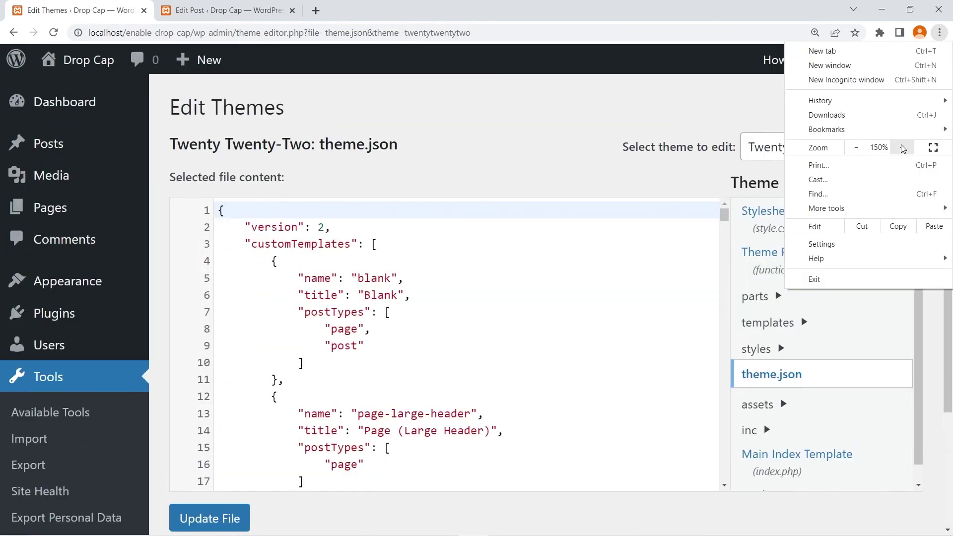
{"action": "left_click", "coordinate": [902, 147]}
{"action": "left_click", "coordinate": [367, 236]}
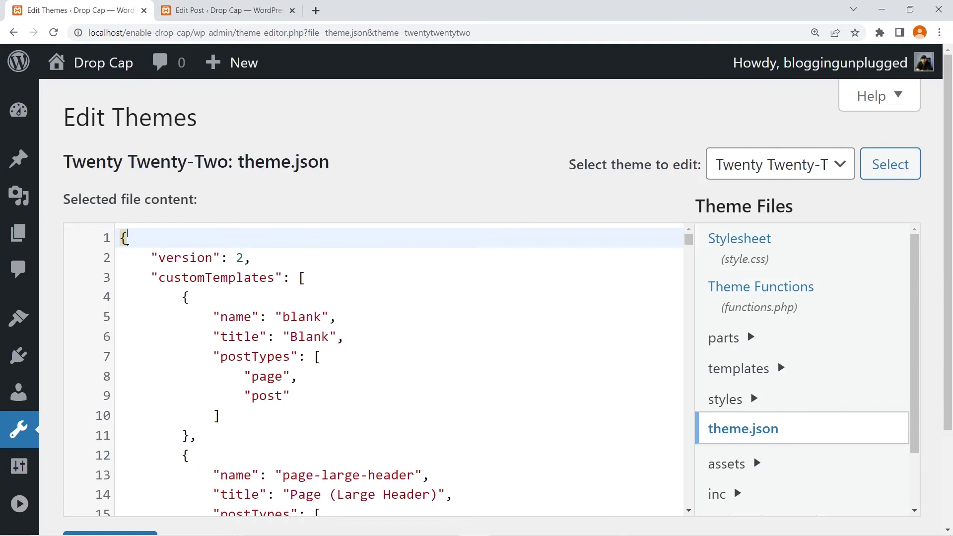
Find the typography setting by searching theme.json for "dropcap", set dropCap to true and update the file.
{"action": "key", "text": "ctrl+f"}
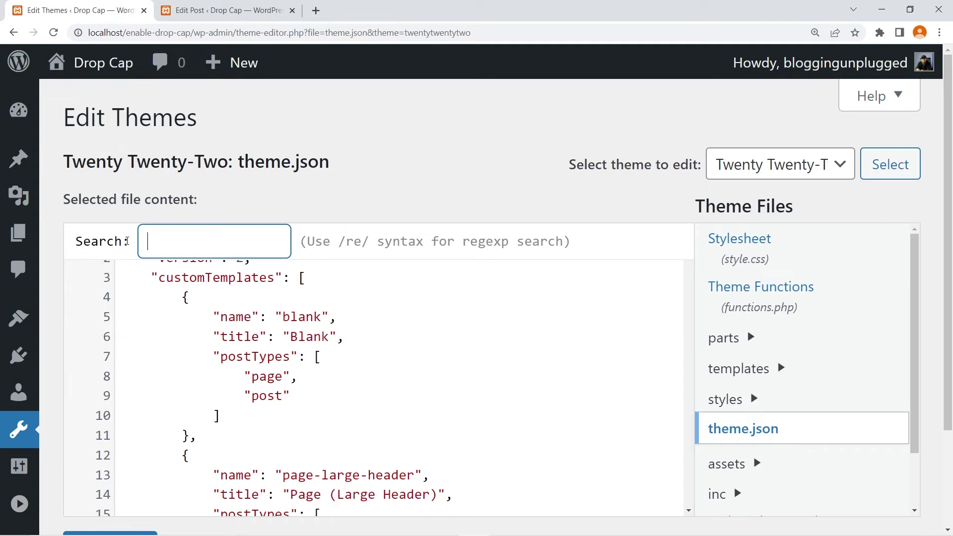
{"action": "type", "text": "dropcap"}
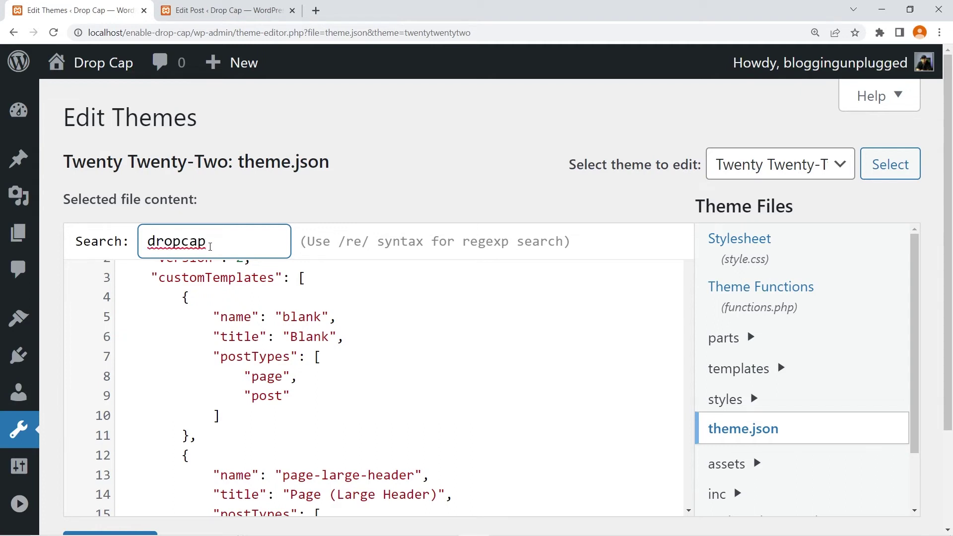
{"action": "key", "text": "Return"}
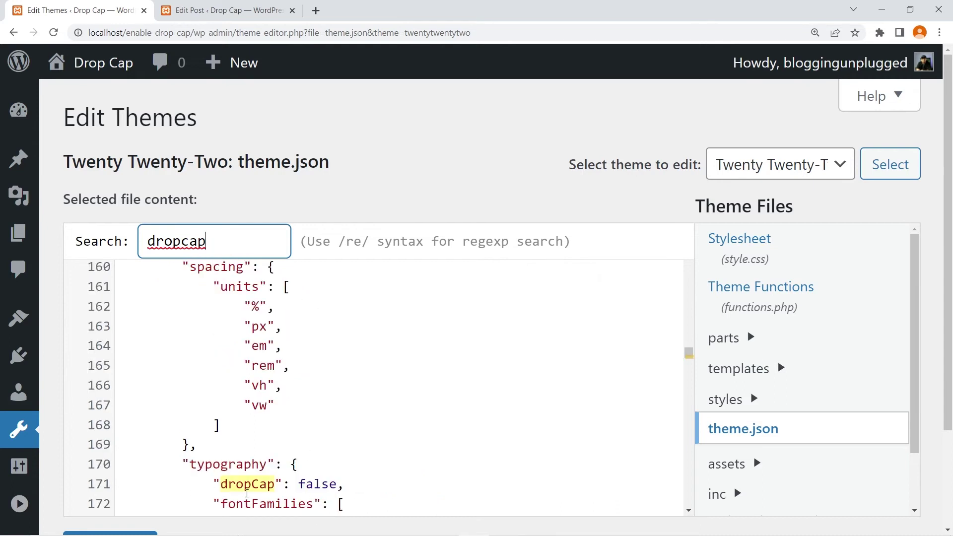
{"action": "scroll", "coordinate": [379, 398], "scroll_direction": "down", "scroll_amount": 3}
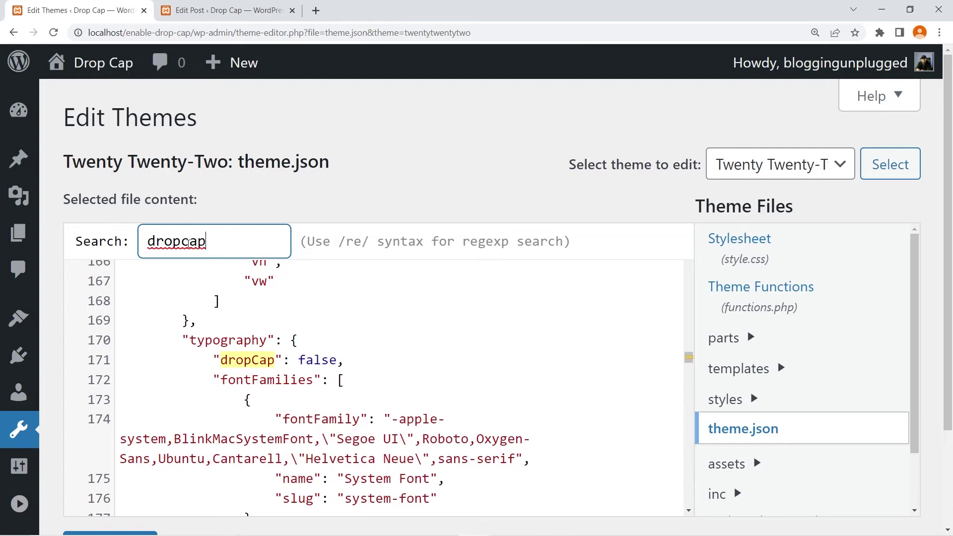
{"action": "left_click_drag", "start_coordinate": [344, 368], "coordinate": [210, 359]}
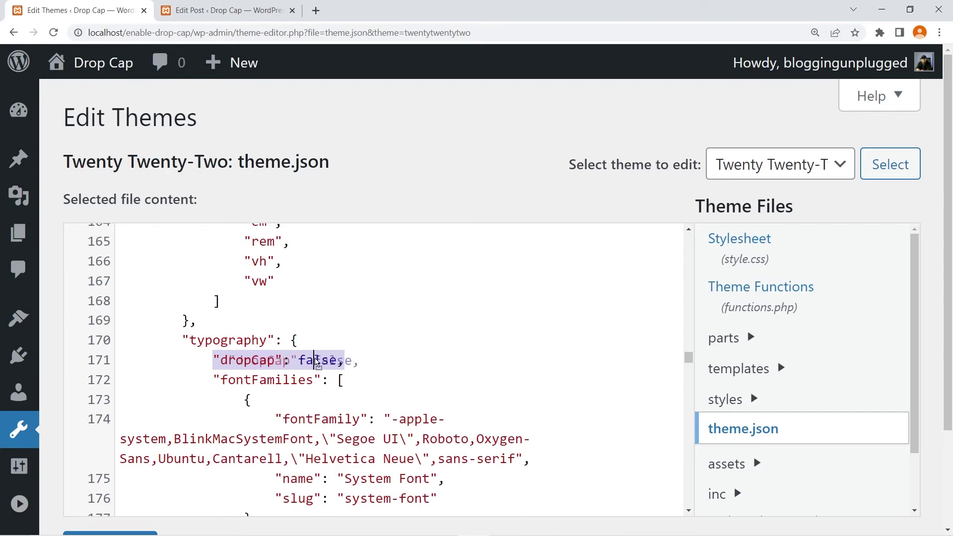
{"action": "double_click", "coordinate": [330, 361]}
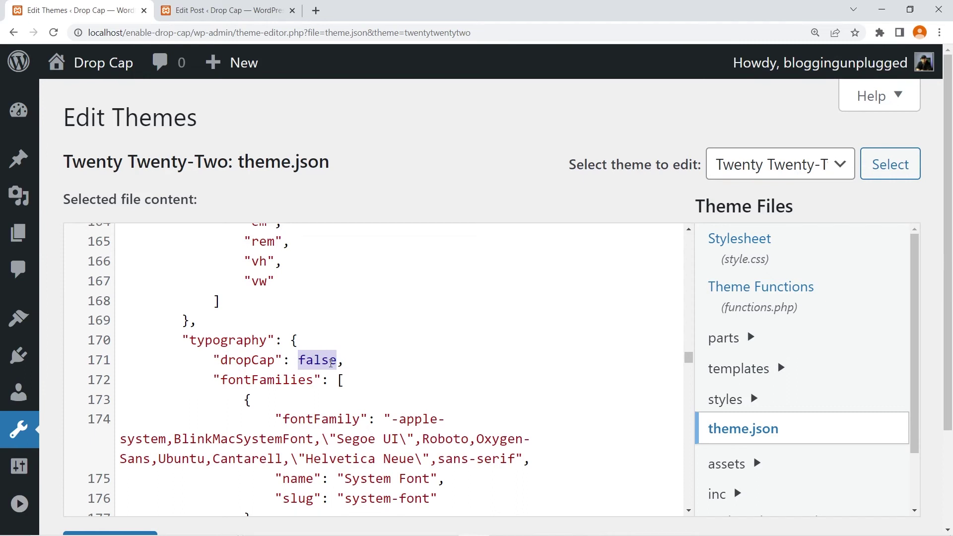
{"action": "type", "text": "true"}
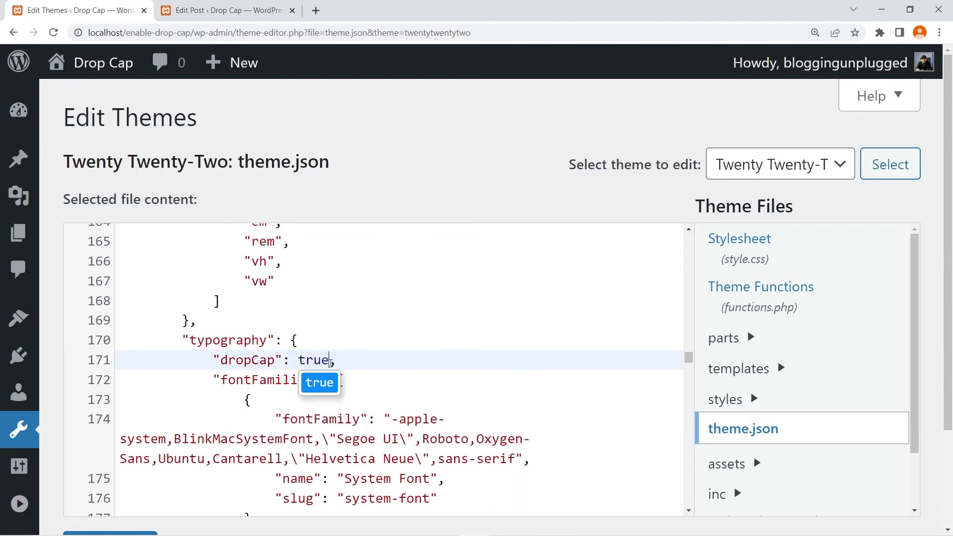
{"action": "scroll", "coordinate": [326, 349], "scroll_direction": "down", "scroll_amount": 3}
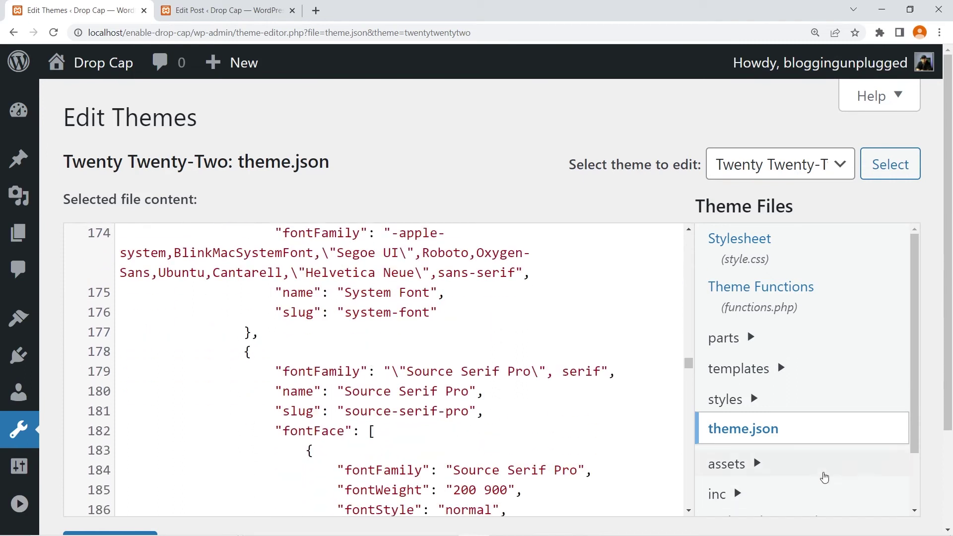
{"action": "scroll", "coordinate": [693, 440], "scroll_direction": "down", "scroll_amount": 3}
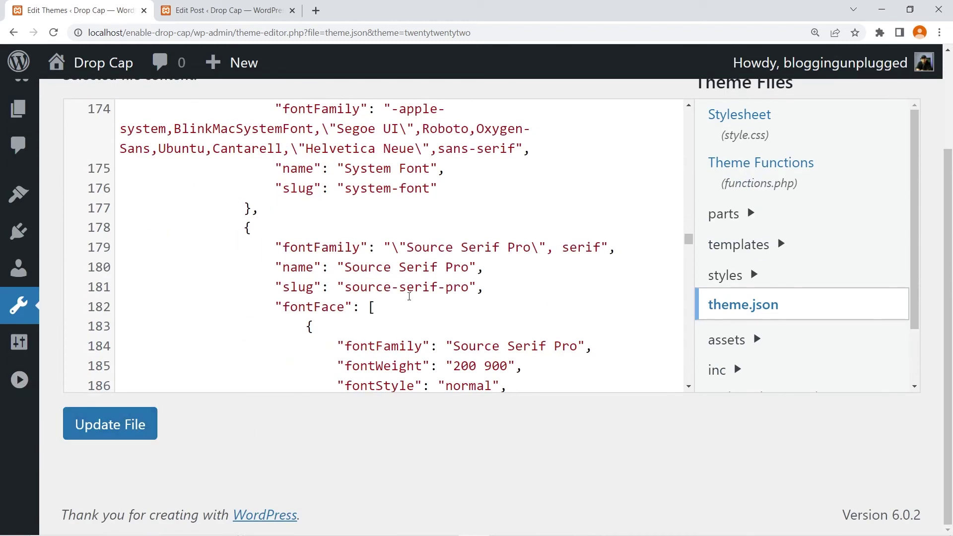
{"action": "scroll", "coordinate": [427, 251], "scroll_direction": "up", "scroll_amount": 2}
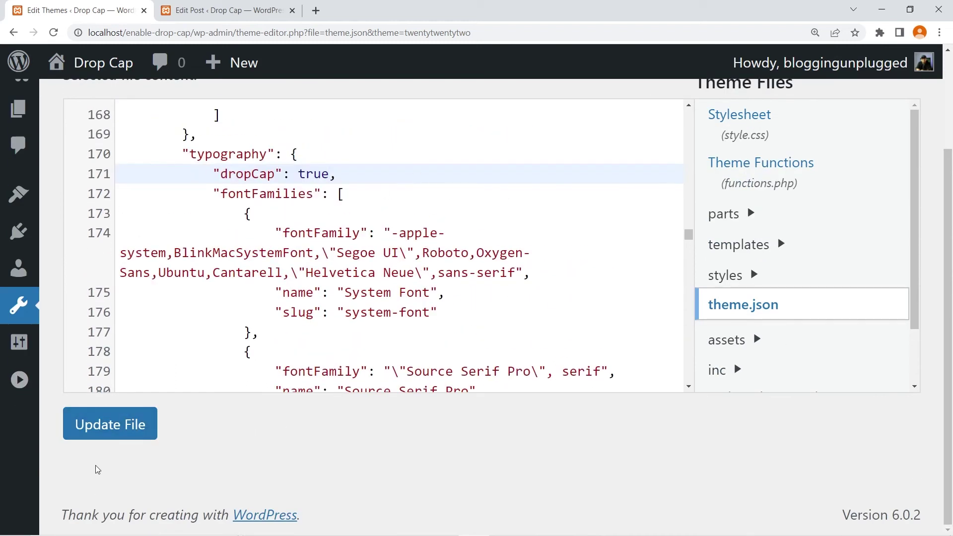
{"action": "left_click", "coordinate": [122, 428]}
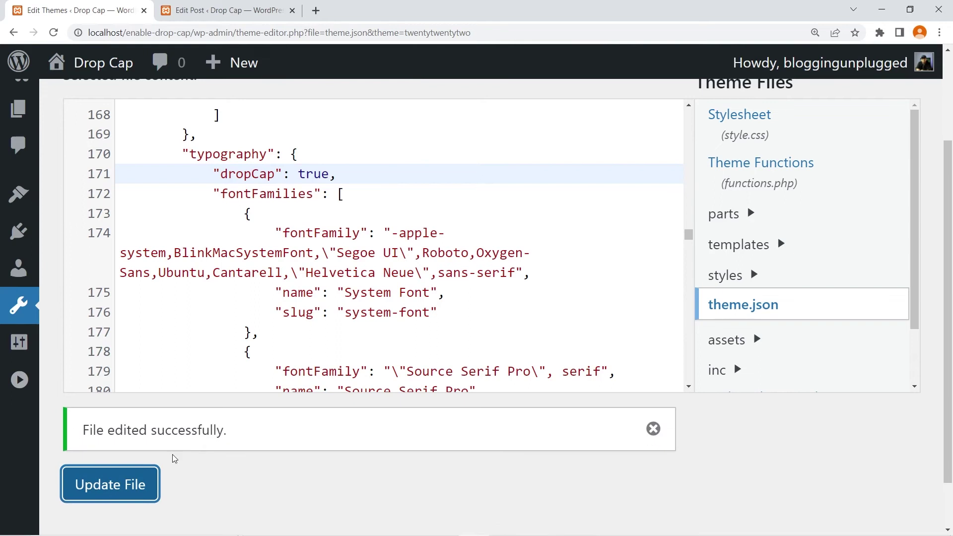
Restore the browser zoom to 100% and reload the draft post in its tab.
{"action": "left_click", "coordinate": [815, 32]}
{"action": "left_click", "coordinate": [835, 54]}
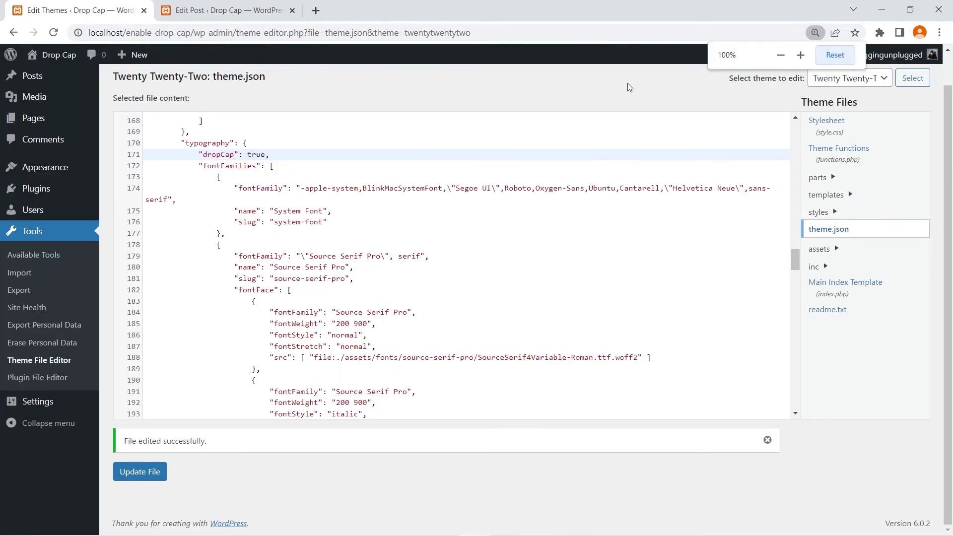
{"action": "left_click", "coordinate": [229, 6]}
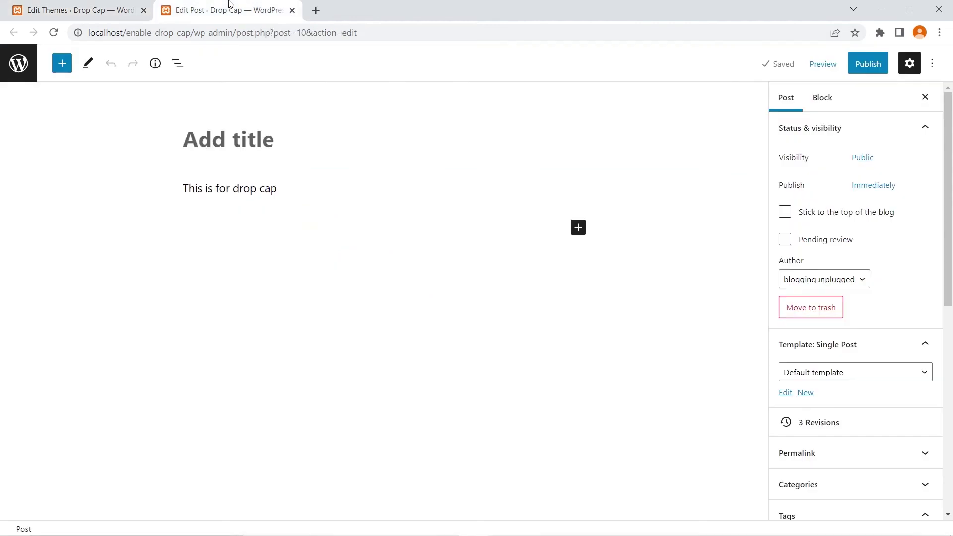
{"action": "left_click", "coordinate": [54, 32]}
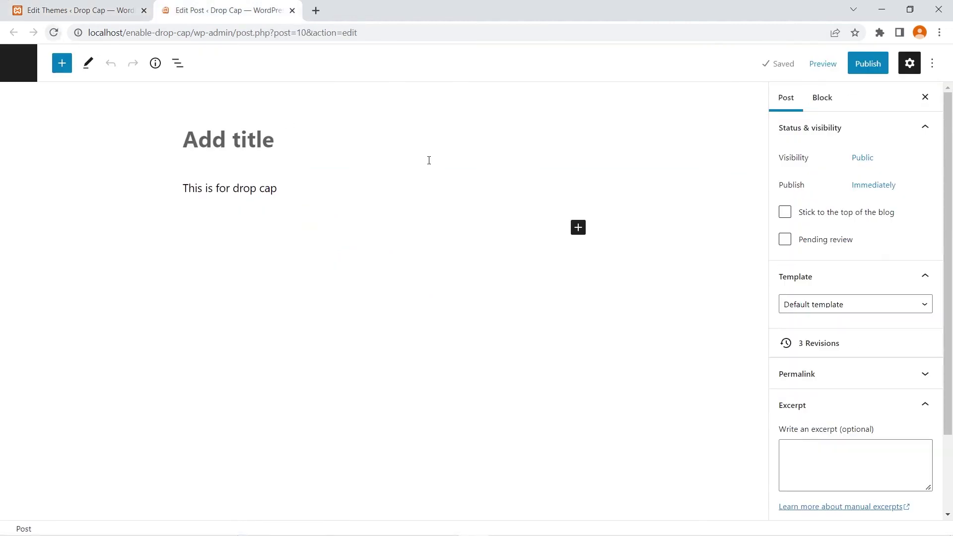
Add the Drop cap control to the "This is for drop cap" paragraph, turn it on and save the draft.
{"action": "left_click", "coordinate": [248, 194]}
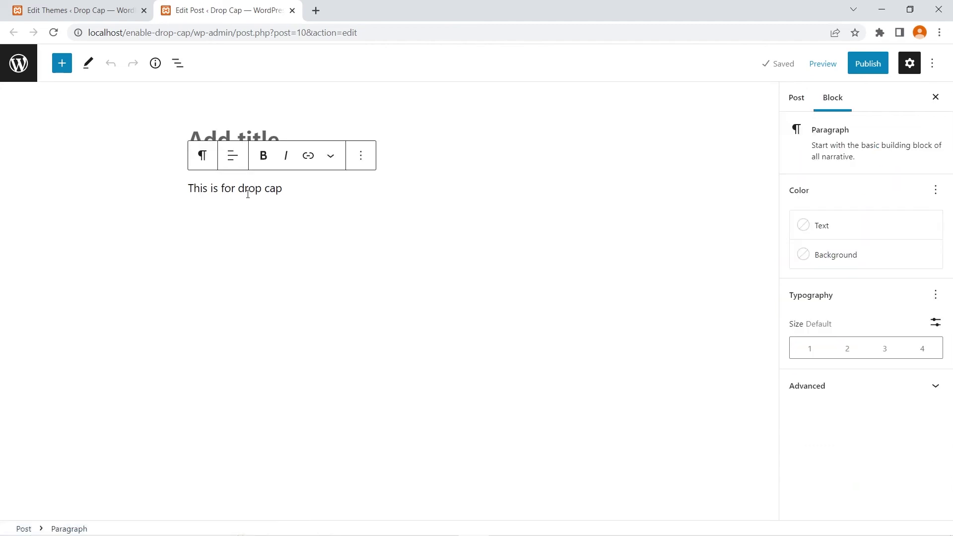
{"action": "left_click", "coordinate": [935, 295]}
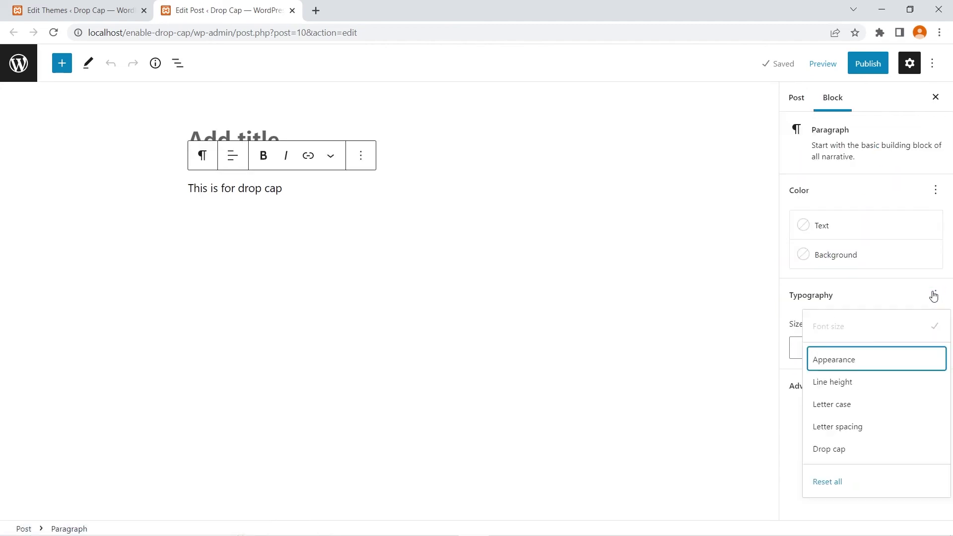
{"action": "left_click", "coordinate": [860, 454]}
{"action": "left_click", "coordinate": [805, 384]}
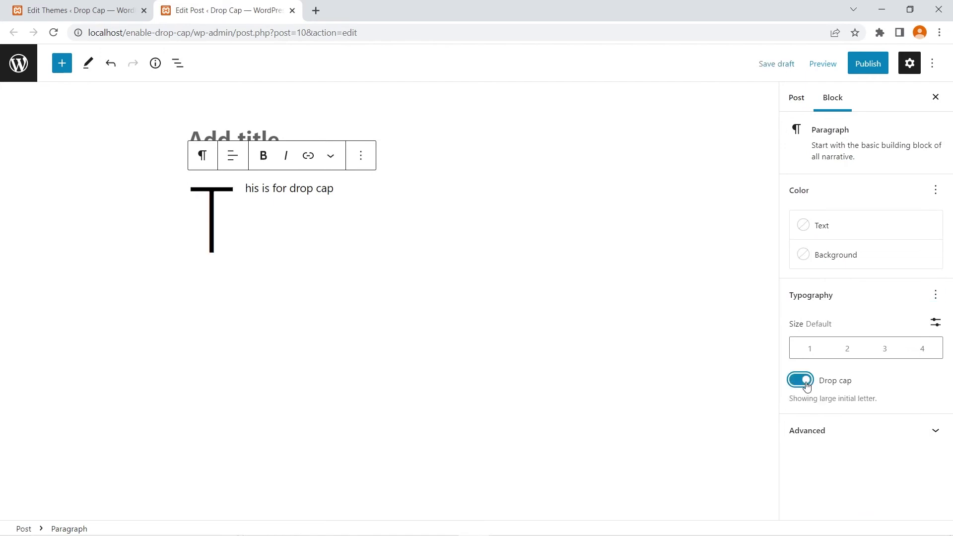
{"action": "left_click", "coordinate": [787, 64]}
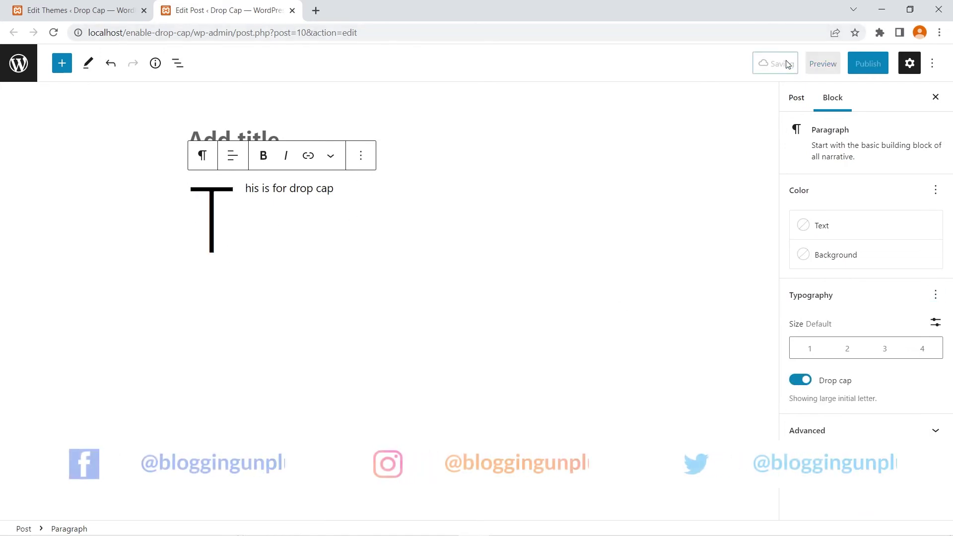